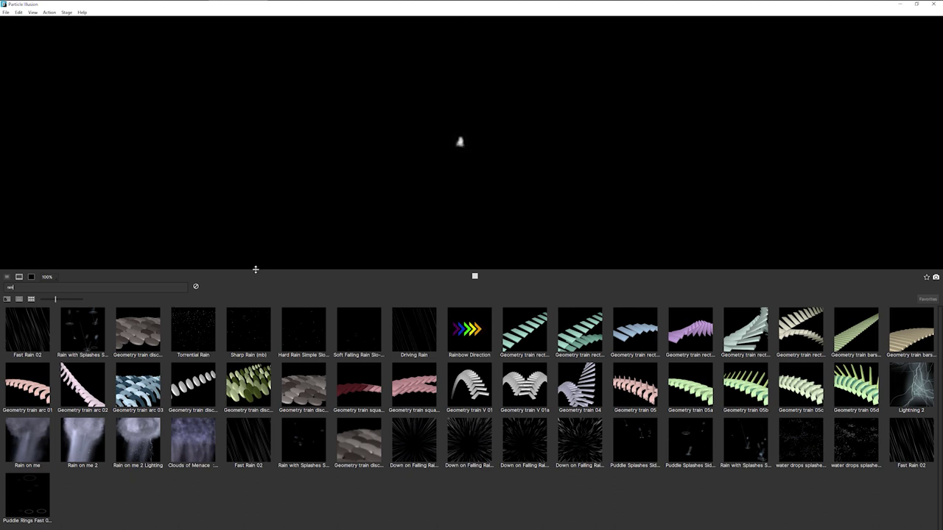
- Preview the Fast Rain 02, rain with splashes, Down on Falling Rain and Rain on me 2 presets
{"action": "left_click", "coordinate": [36, 325]}
{"action": "left_click", "coordinate": [81, 327]}
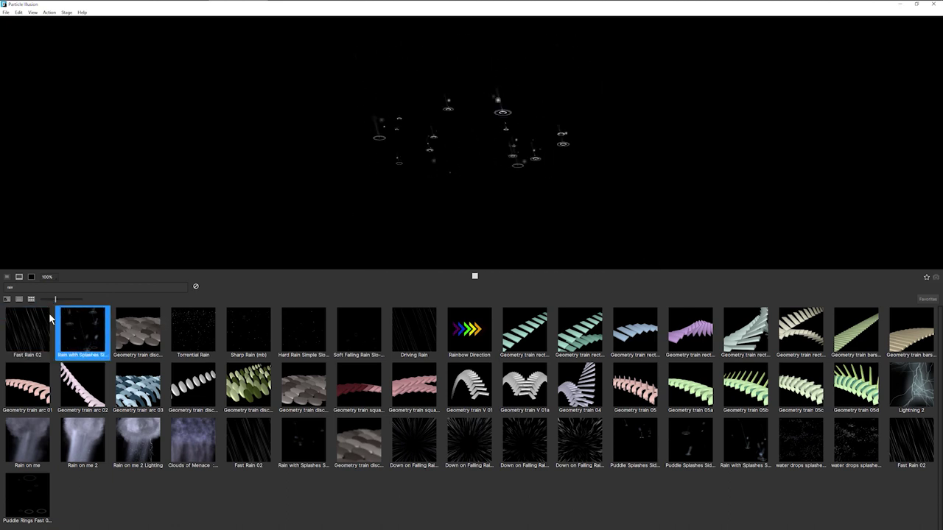
{"action": "left_click", "coordinate": [469, 445]}
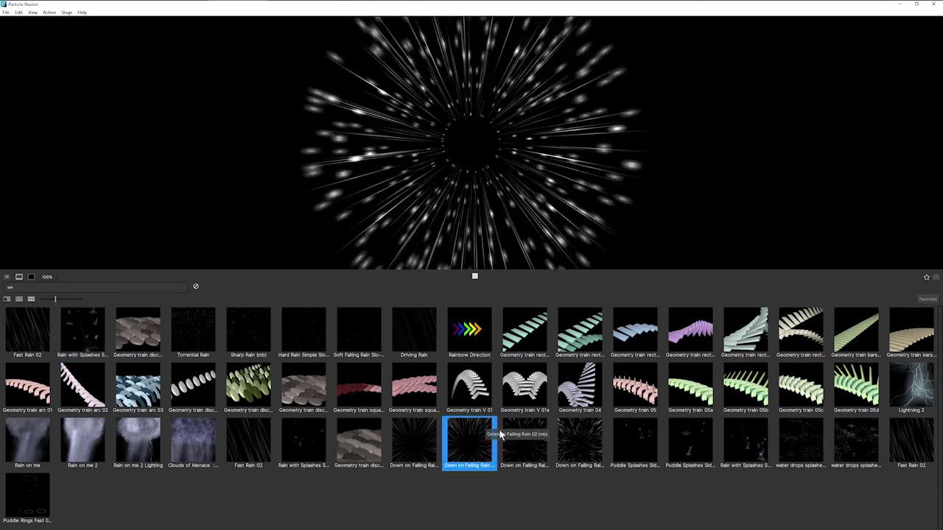
{"action": "left_click", "coordinate": [538, 438]}
{"action": "left_click", "coordinate": [593, 440]}
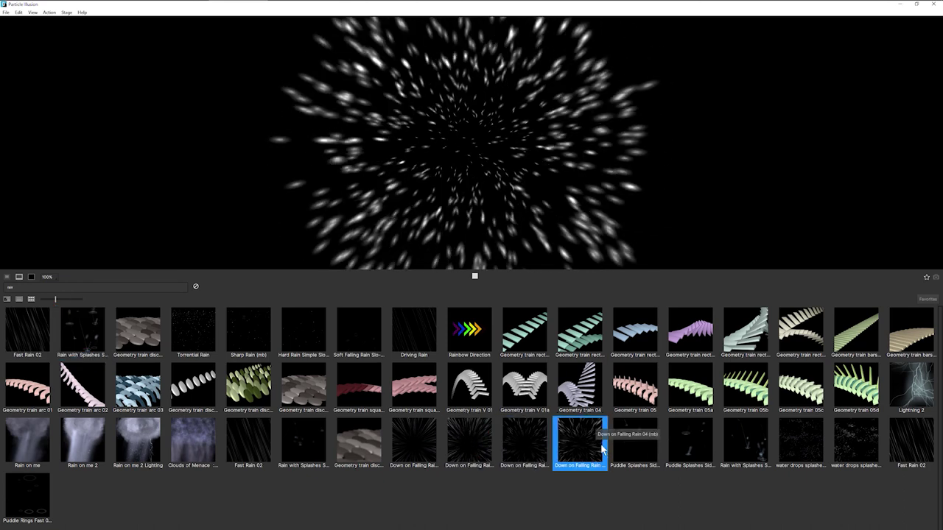
{"action": "left_click", "coordinate": [248, 442]}
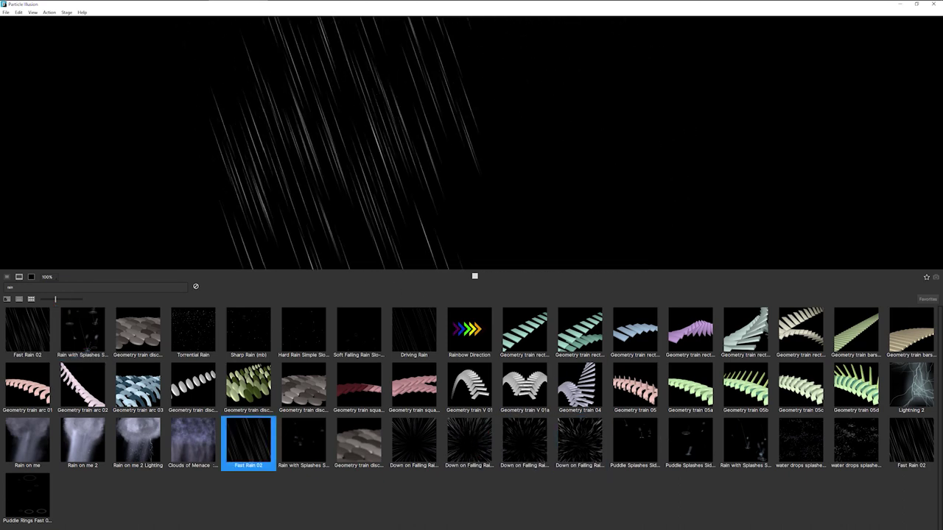
{"action": "left_click", "coordinate": [87, 432]}
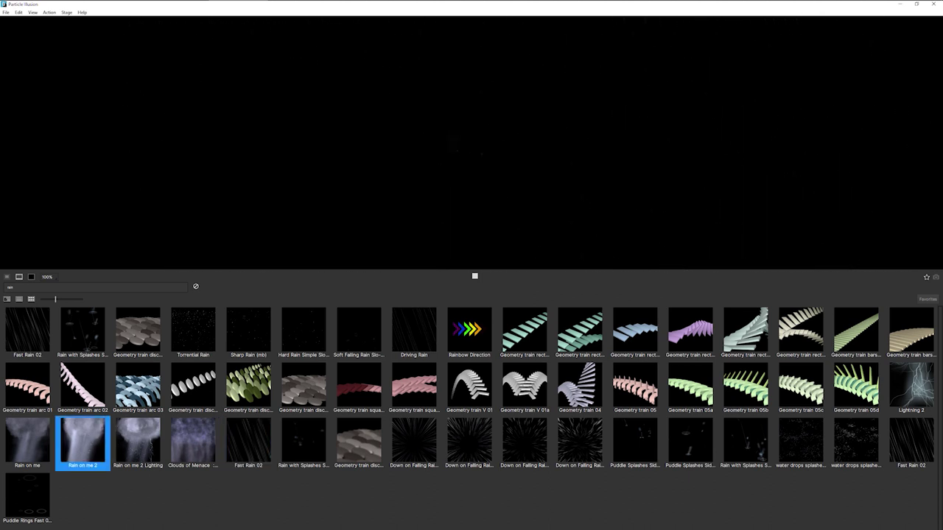
- Preview Clouds of Menace, slow hard rain, Sharp Rain and Torrential Rain, ending on Driving Rain, then select the search text
{"action": "left_click_drag", "start_coordinate": [528, 61], "coordinate": [564, 59]}
{"action": "left_click", "coordinate": [196, 458]}
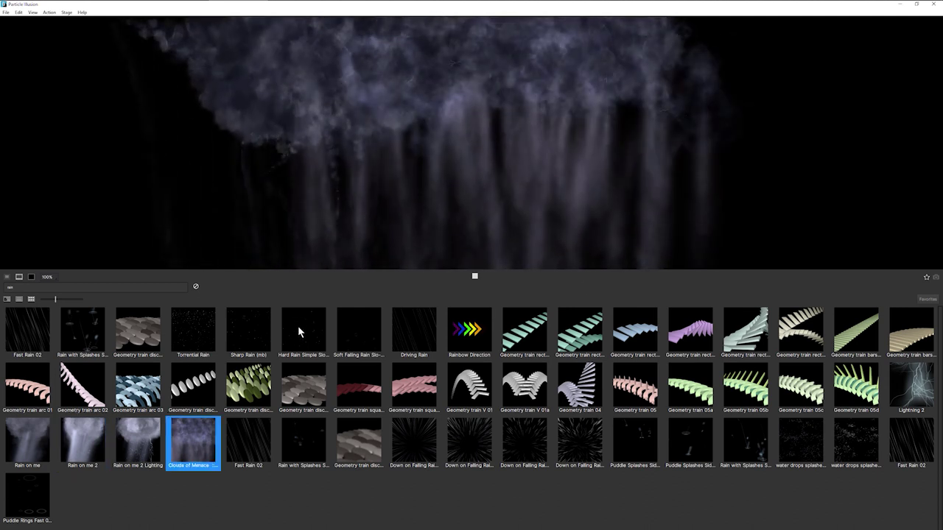
{"action": "left_click", "coordinate": [303, 329]}
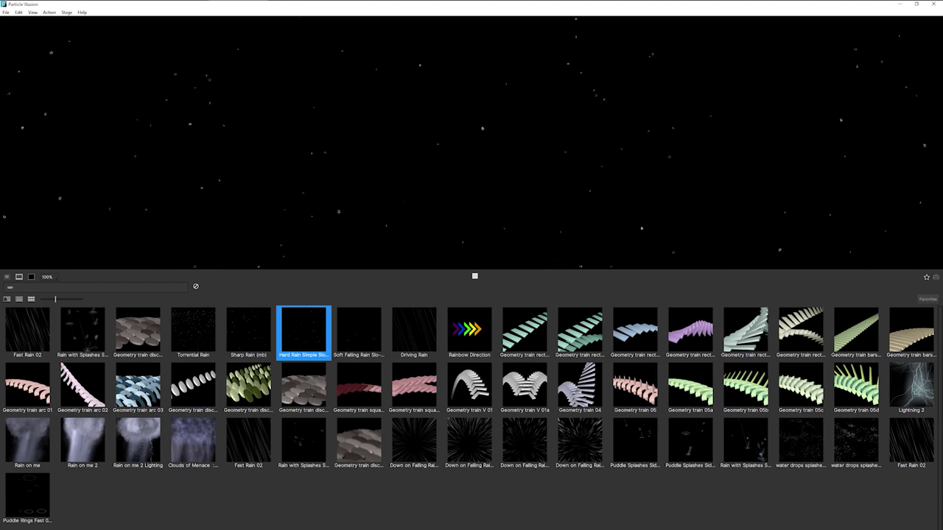
{"action": "left_click", "coordinate": [248, 332]}
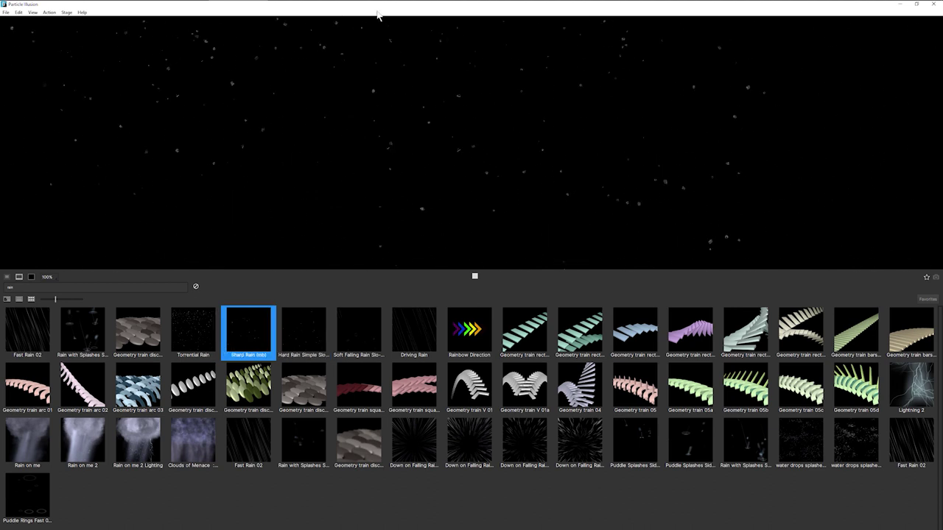
{"action": "key", "text": "Left"}
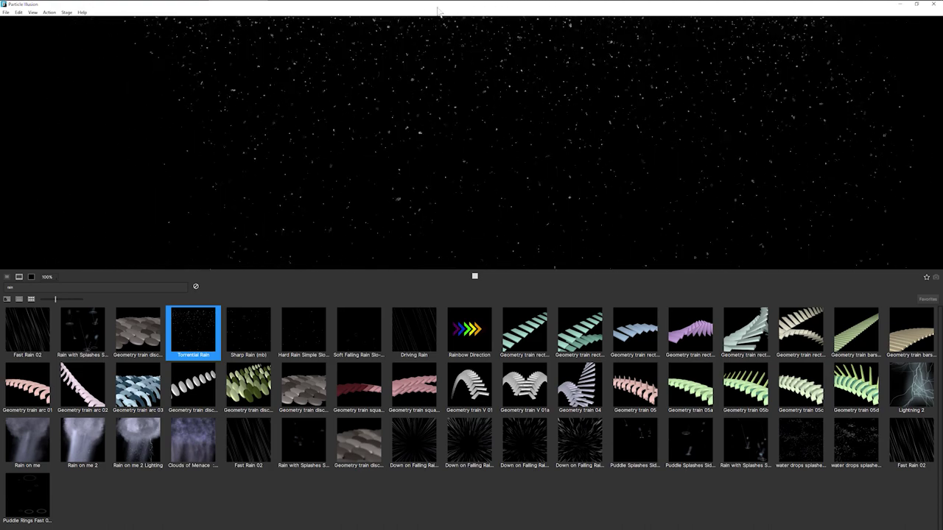
{"action": "left_click", "coordinate": [413, 332]}
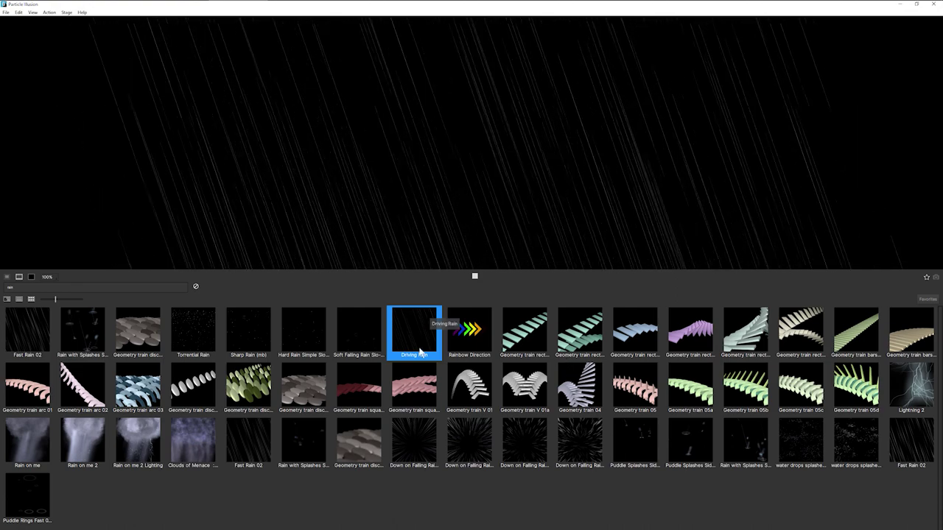
{"action": "left_click", "coordinate": [133, 278]}
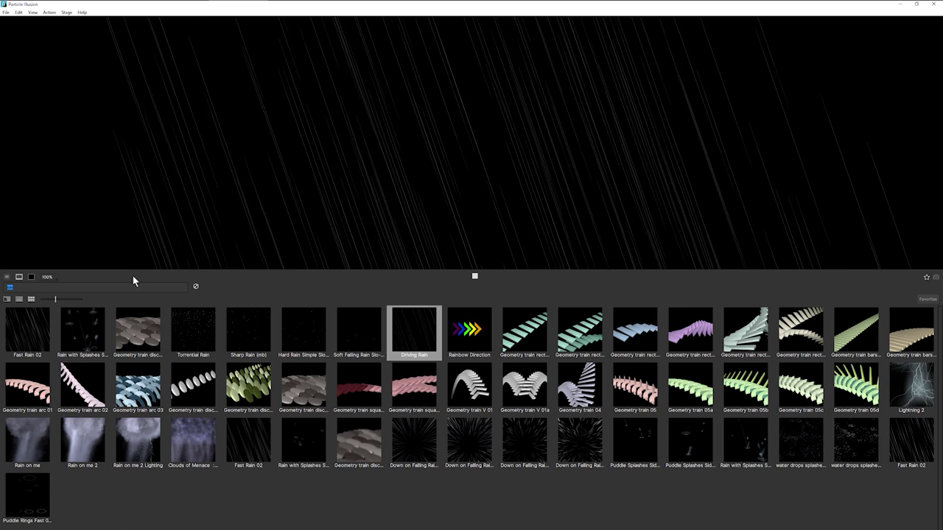
- Add the Basic Emitter found by searching 'basic' and switch to the Edit layout
{"action": "type", "text": "basic"}
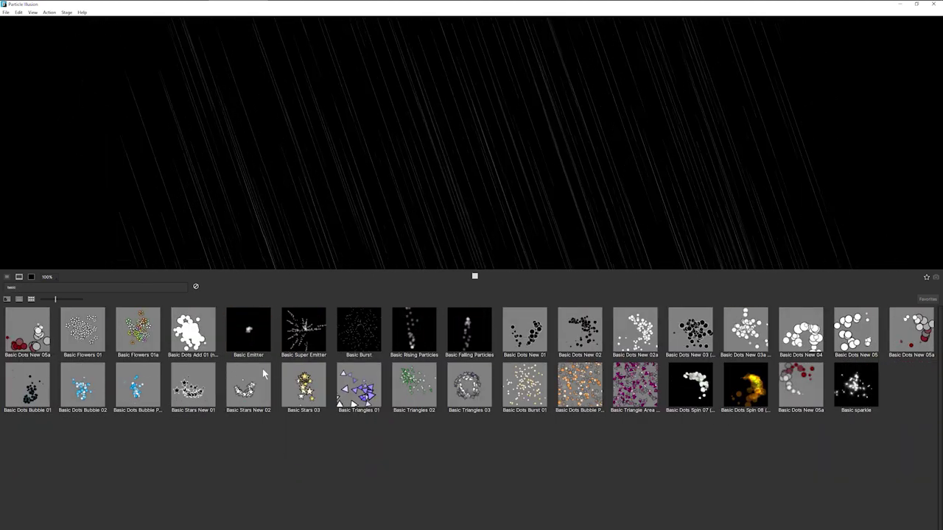
{"action": "left_click", "coordinate": [248, 332]}
{"action": "left_click", "coordinate": [33, 12]}
{"action": "left_click", "coordinate": [41, 29]}
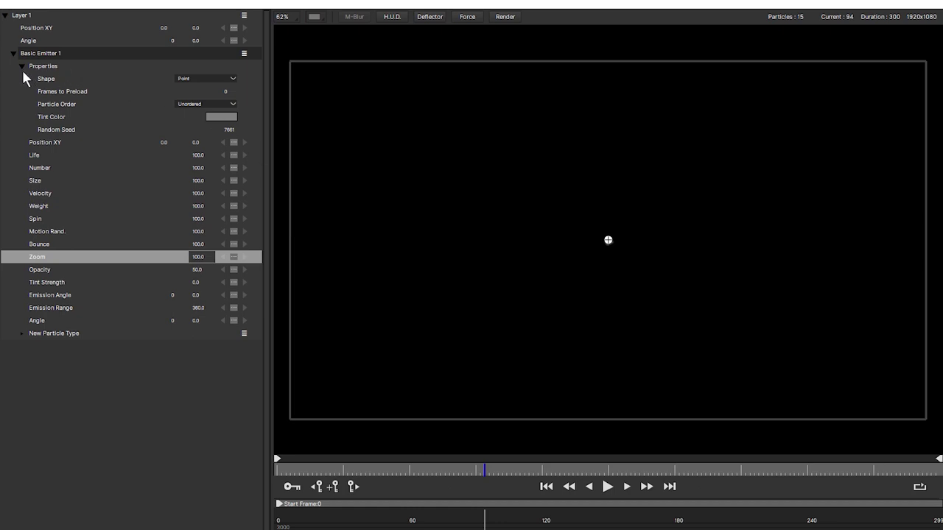
- Make the emitter a Line stretched between the frame's top-left and top-right corners
{"action": "left_click", "coordinate": [217, 78]}
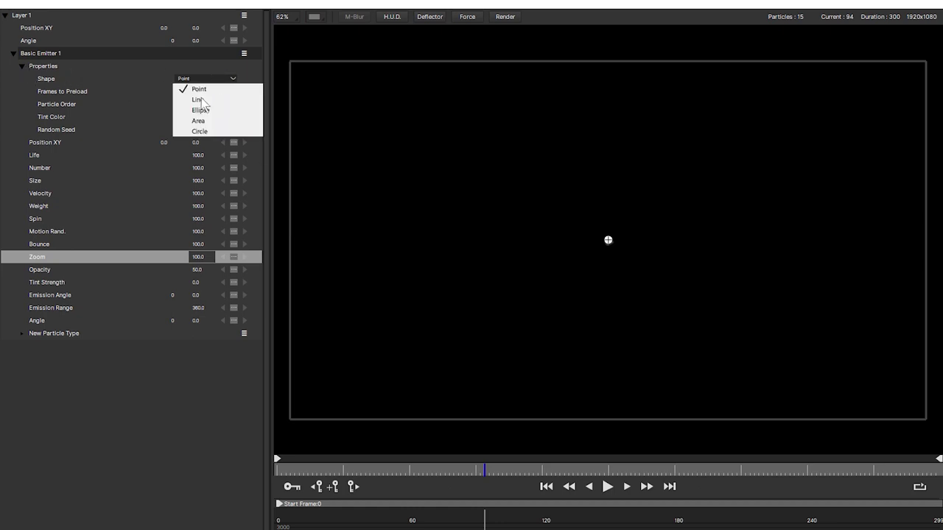
{"action": "left_click", "coordinate": [198, 99]}
{"action": "left_click_drag", "start_coordinate": [326, 225], "coordinate": [290, 246]}
{"action": "left_click_drag", "start_coordinate": [611, 243], "coordinate": [921, 68]}
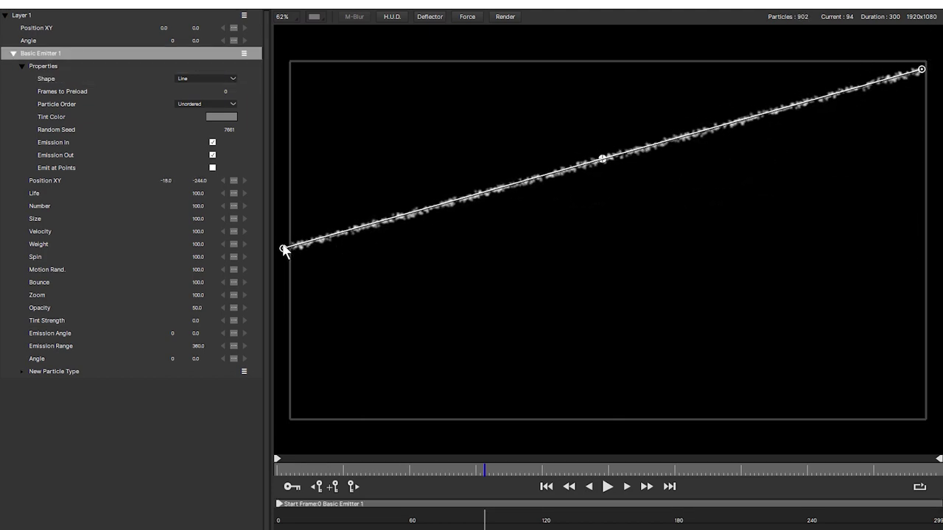
{"action": "left_click_drag", "start_coordinate": [283, 248], "coordinate": [290, 76]}
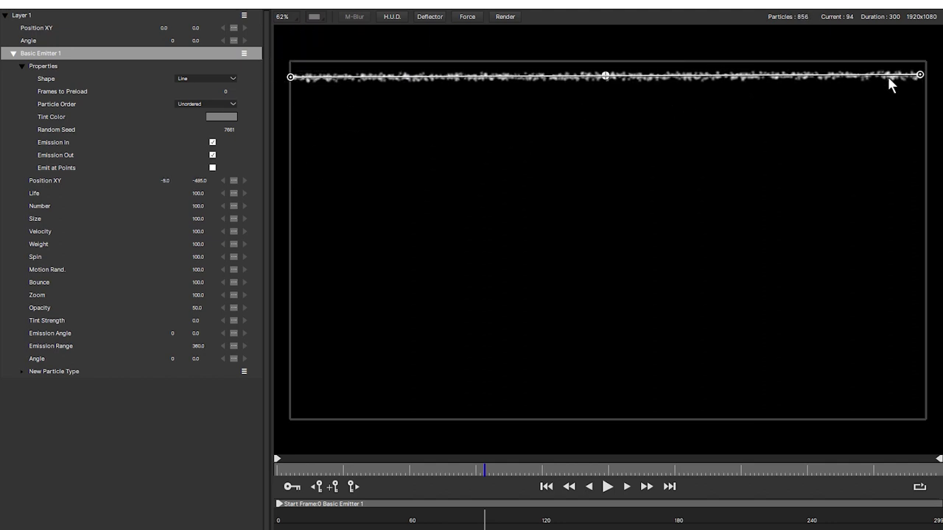
{"action": "left_click_drag", "start_coordinate": [920, 75], "coordinate": [925, 74]}
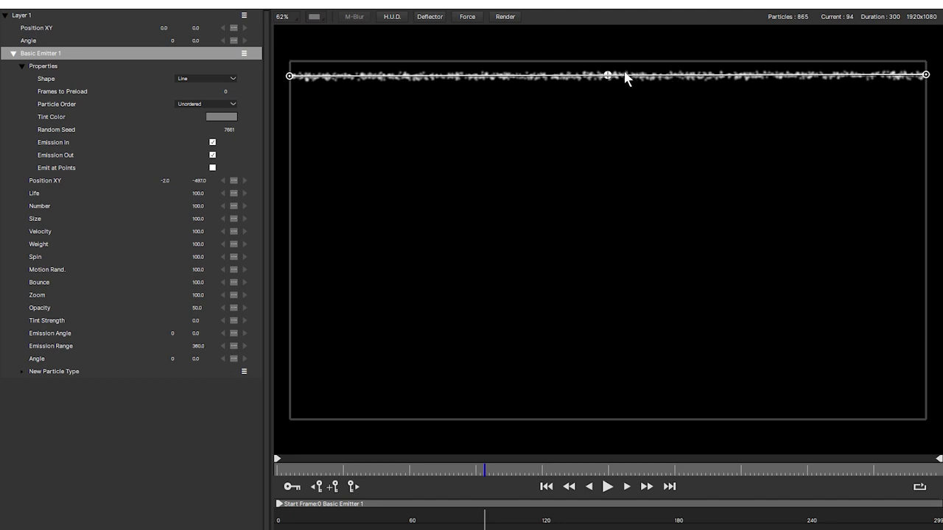
{"action": "mouse_move", "coordinate": [607, 74]}
{"action": "left_mouse_down"}
{"action": "mouse_move", "coordinate": [605, 52]}
{"action": "mouse_move", "coordinate": [610, 78]}
{"action": "left_mouse_up"}
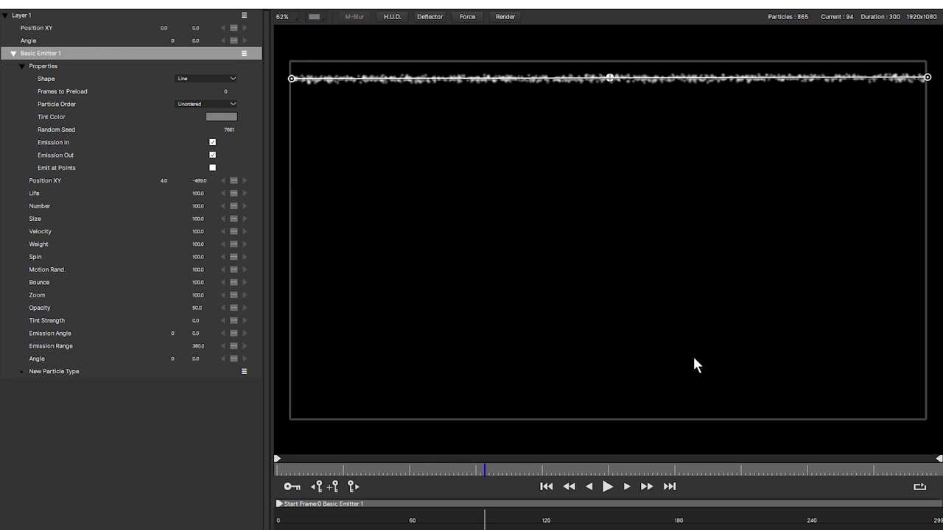
- Play the animation and expand Basic Emitter 1's New Particle Type properties
{"action": "key", "text": "space"}
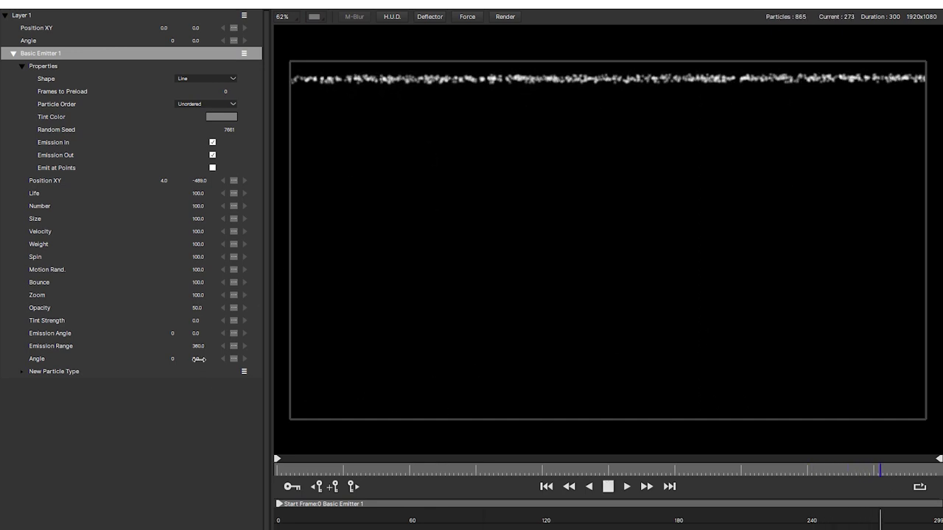
{"action": "left_click", "coordinate": [41, 391]}
{"action": "left_click", "coordinate": [22, 371]}
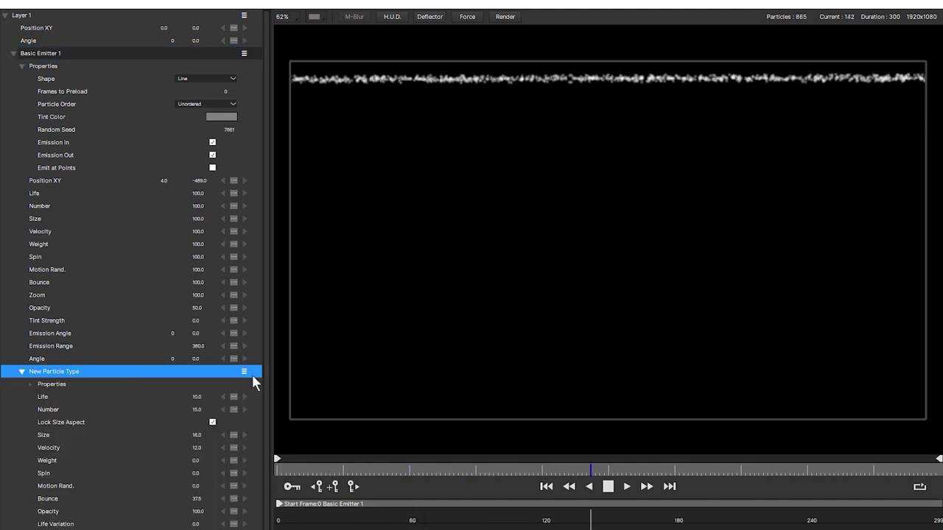
{"action": "key", "text": "space"}
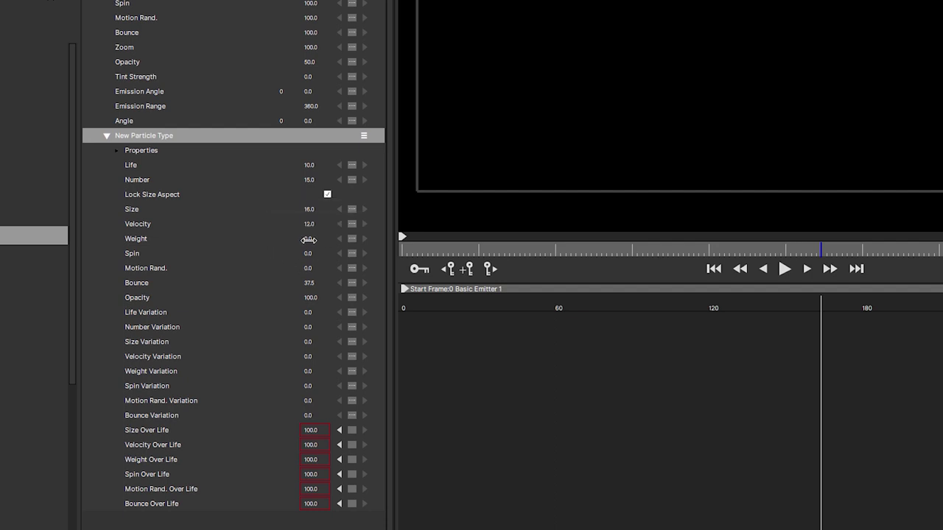
- Scrub the particle Weight values and replay to check the particles falling across the frame
{"action": "left_click_drag", "start_coordinate": [310, 238], "coordinate": [527, 246]}
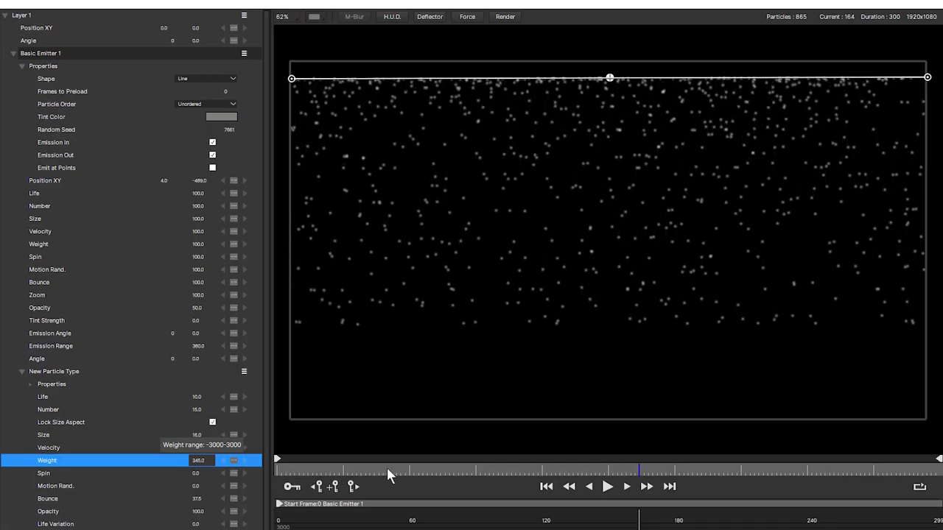
{"action": "left_click_drag", "start_coordinate": [386, 468], "coordinate": [445, 506]}
{"action": "key", "text": "space"}
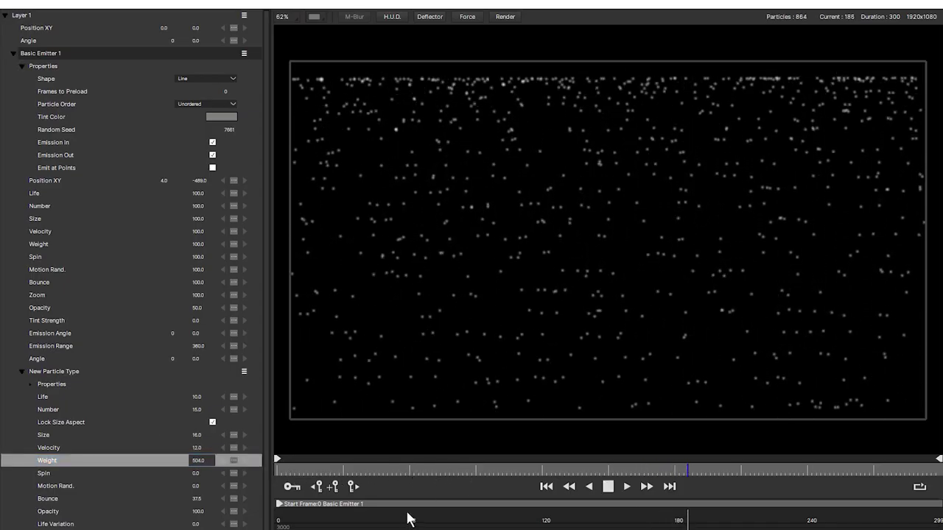
{"action": "left_click_drag", "start_coordinate": [199, 460], "coordinate": [210, 460]}
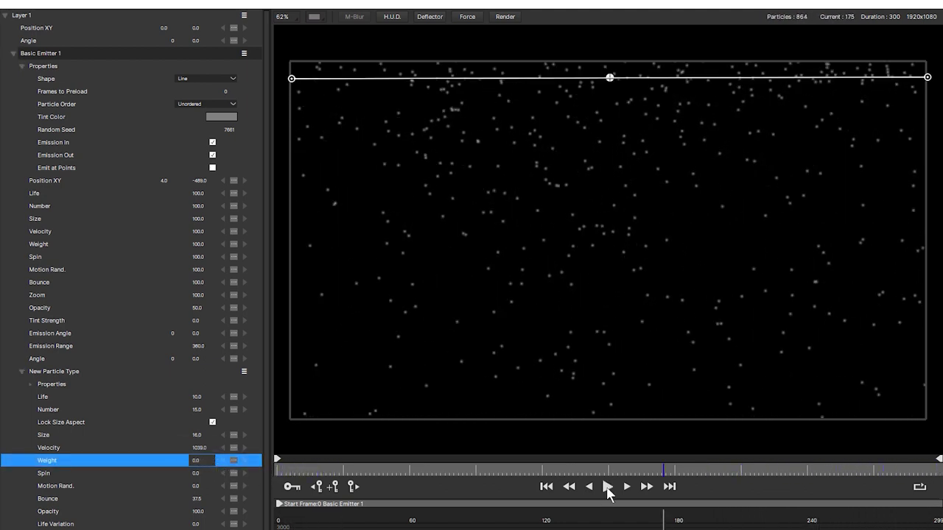
{"action": "left_click", "coordinate": [608, 488]}
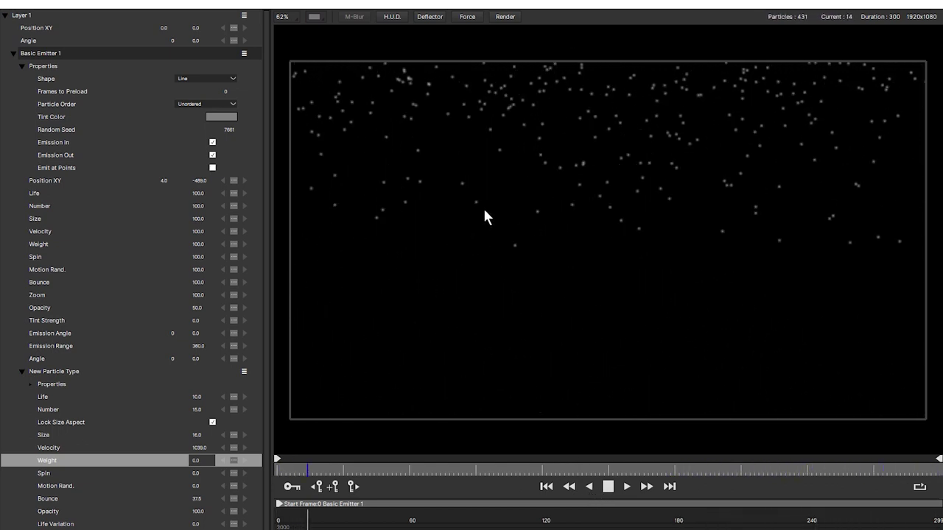
{"action": "key", "text": "space"}
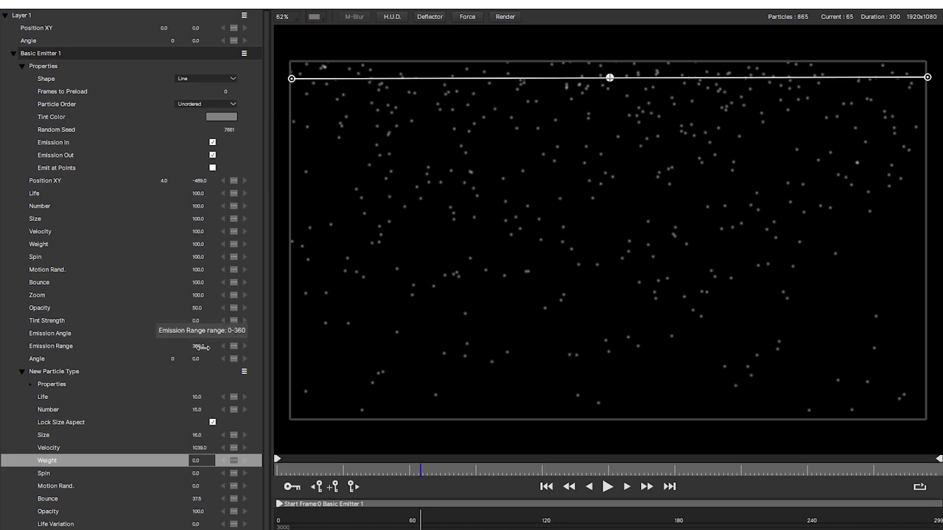
- Narrow Emission Range to 0 and raise the particle Weight to about 1456
{"action": "left_click_drag", "start_coordinate": [201, 347], "coordinate": [246, 338]}
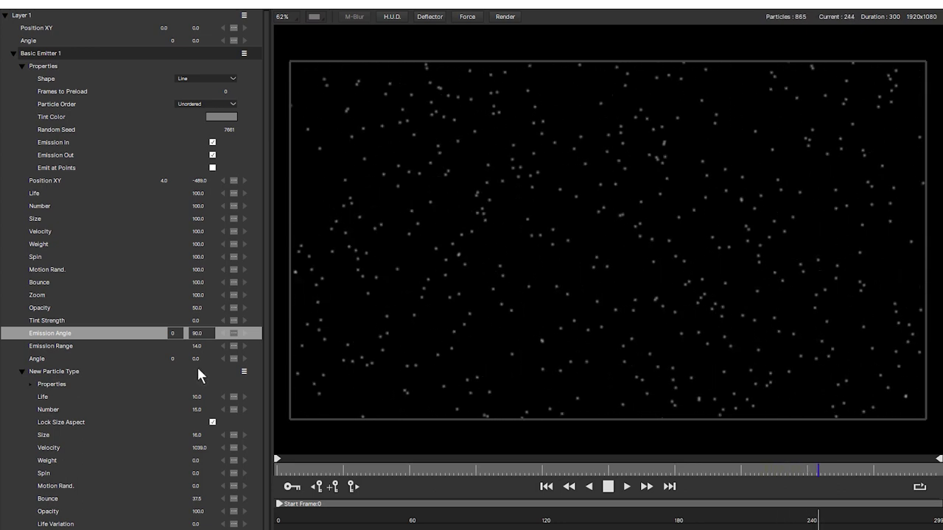
{"action": "left_click", "coordinate": [219, 464]}
{"action": "left_click_drag", "start_coordinate": [220, 465], "coordinate": [546, 452]}
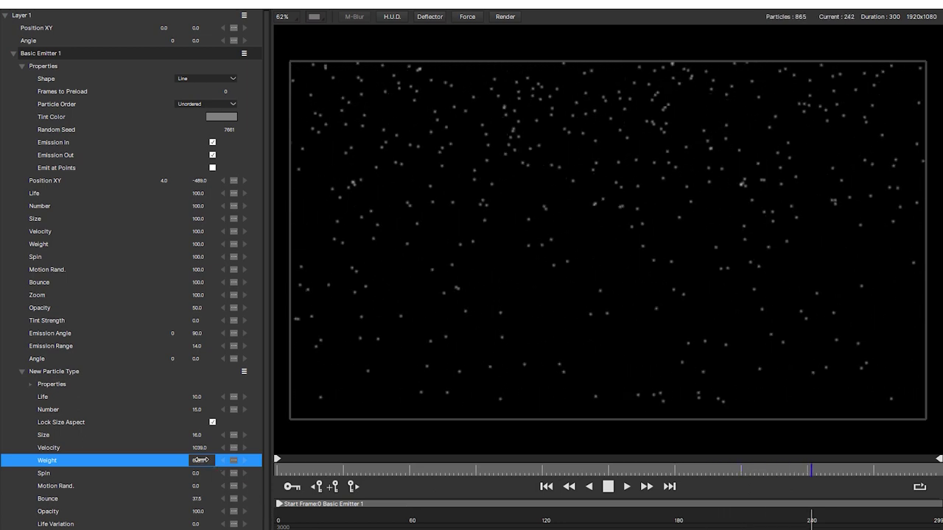
{"action": "left_click_drag", "start_coordinate": [206, 460], "coordinate": [825, 439]}
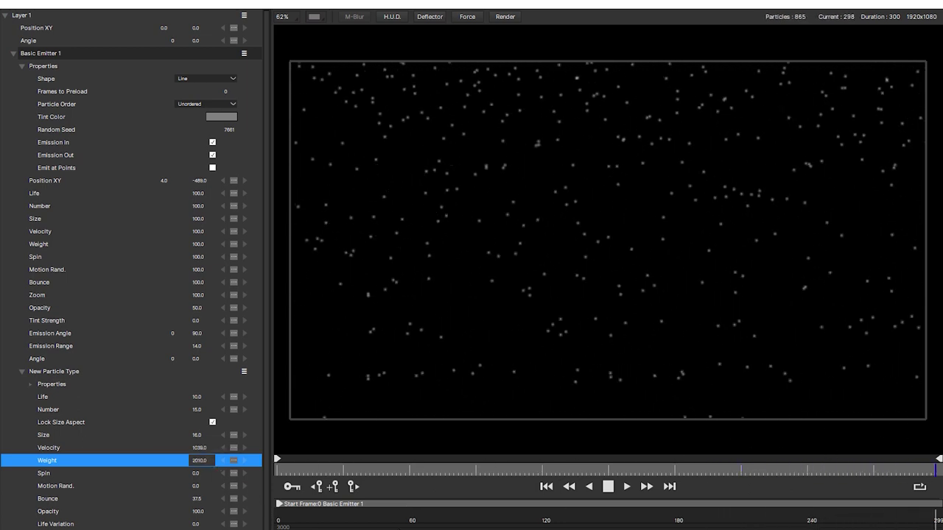
{"action": "left_click_drag", "start_coordinate": [200, 464], "coordinate": [40, 475]}
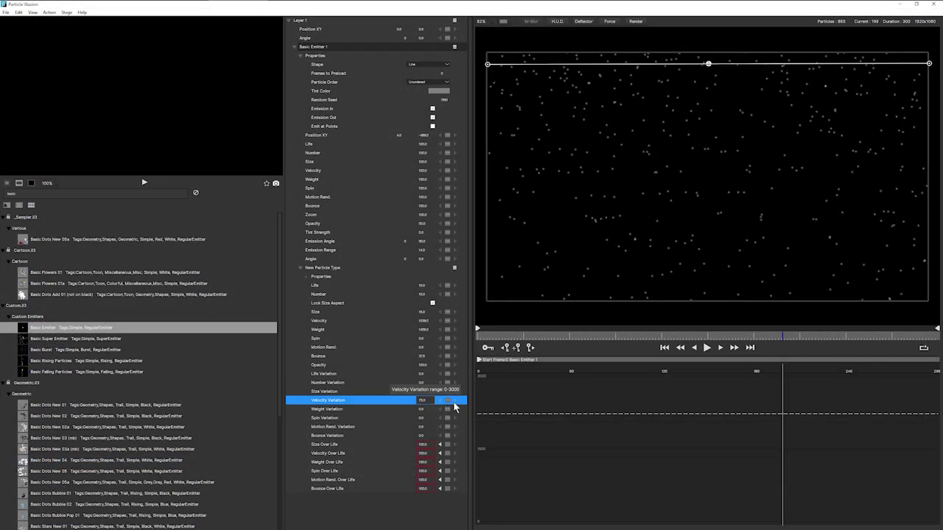
- Add Weight Variation of about 828 and Velocity Variation of 330
{"action": "left_click_drag", "start_coordinate": [436, 409], "coordinate": [444, 411]}
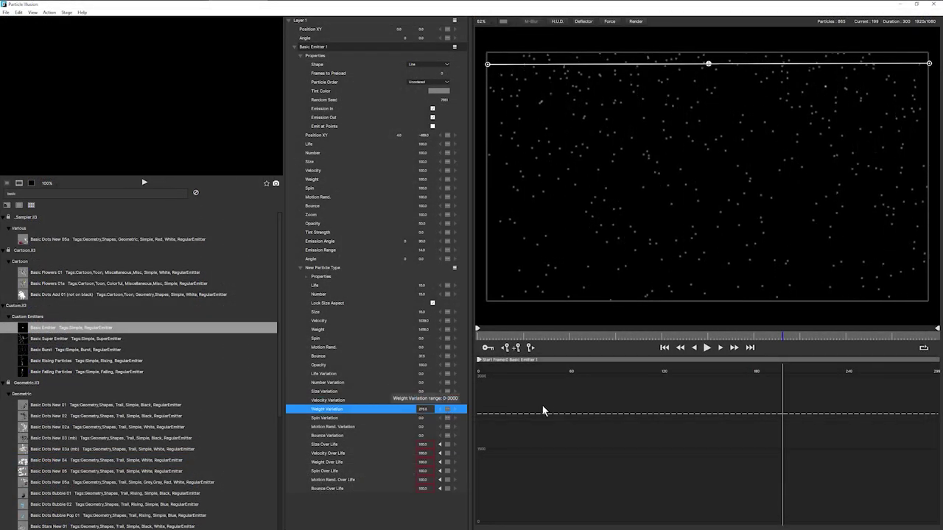
{"action": "left_click_drag", "start_coordinate": [637, 411], "coordinate": [616, 155]}
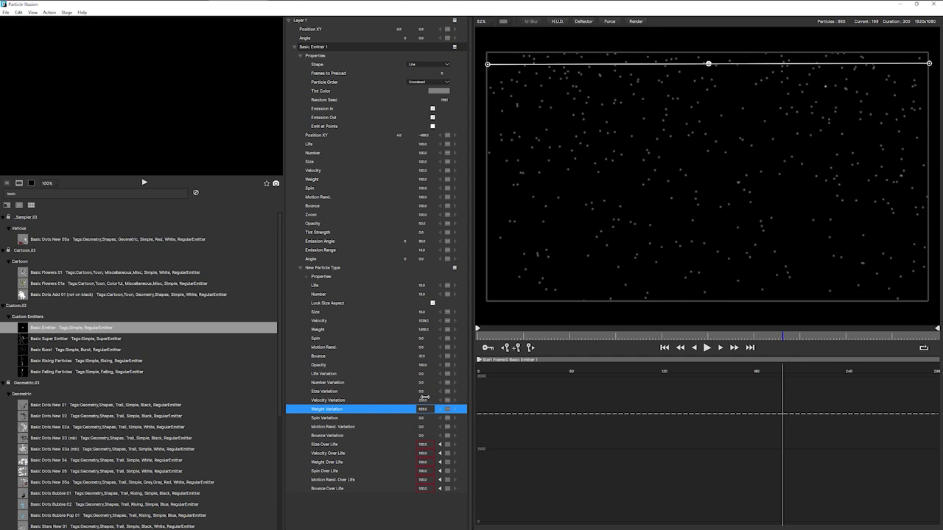
{"action": "left_click_drag", "start_coordinate": [424, 398], "coordinate": [472, 398]}
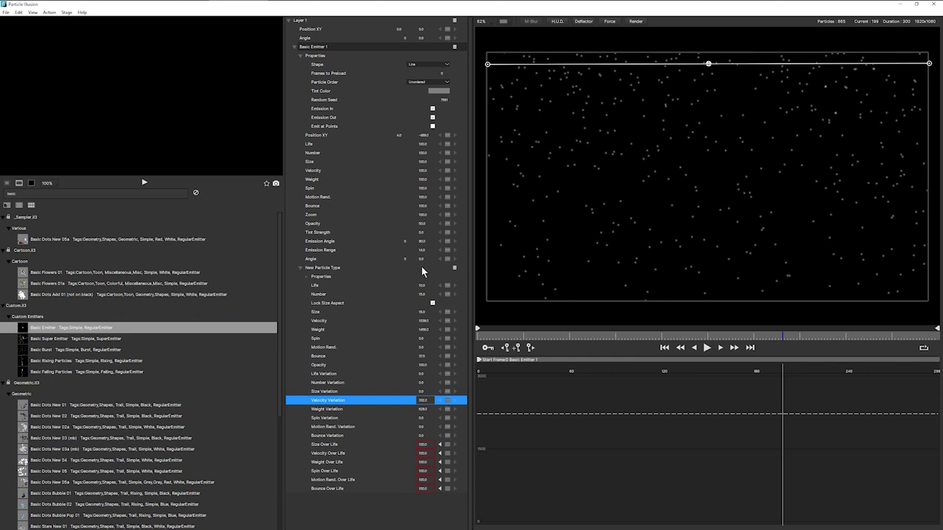
- Enable motion blur, apply 16 total blur frames in Project Settings, and preview the streaks
{"action": "left_click", "coordinate": [532, 21]}
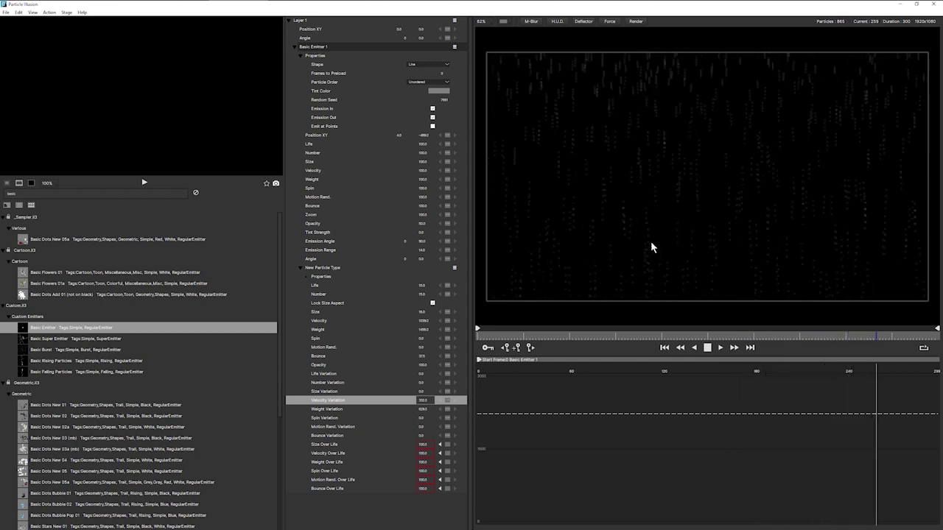
{"action": "key", "text": "space"}
{"action": "left_click", "coordinate": [33, 12]}
{"action": "left_click", "coordinate": [59, 65]}
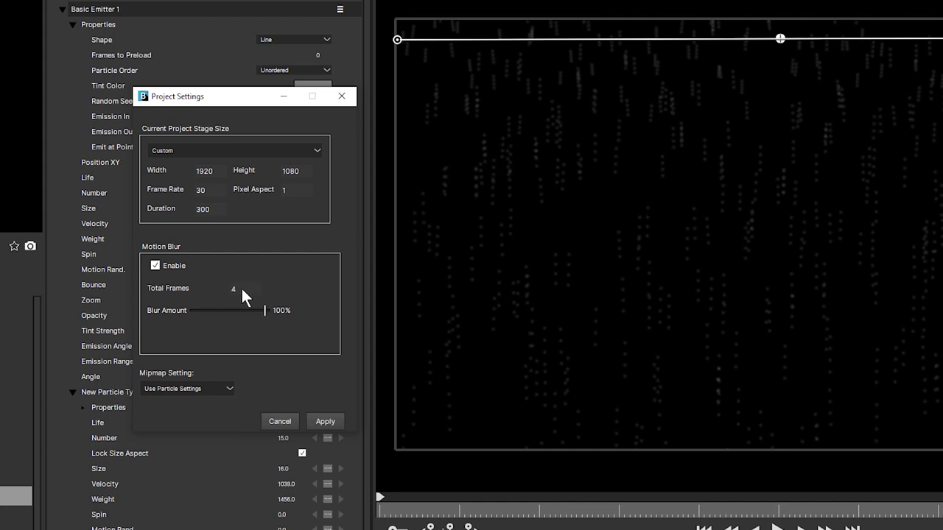
{"action": "type", "text": "16"}
{"action": "left_click", "coordinate": [324, 421]}
{"action": "key", "text": "space"}
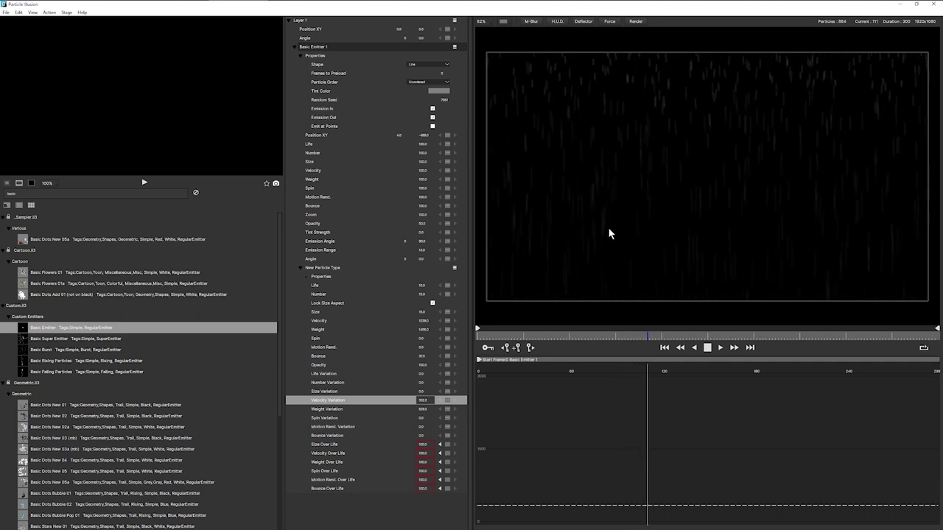
{"action": "key", "text": "space"}
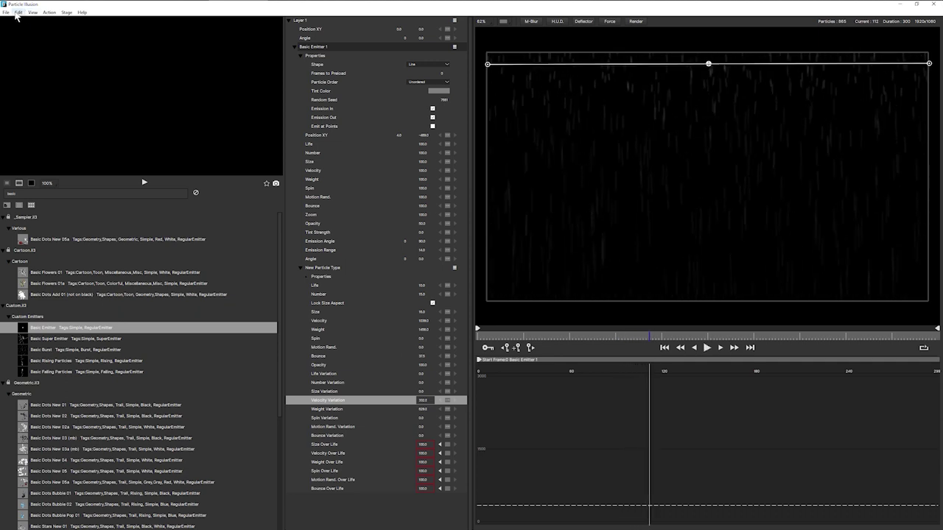
- Change Project Settings' Motion Blur Total Frames to 10
{"action": "left_click", "coordinate": [18, 13]}
{"action": "mouse_move", "coordinate": [32, 13]}
{"action": "left_click", "coordinate": [55, 57]}
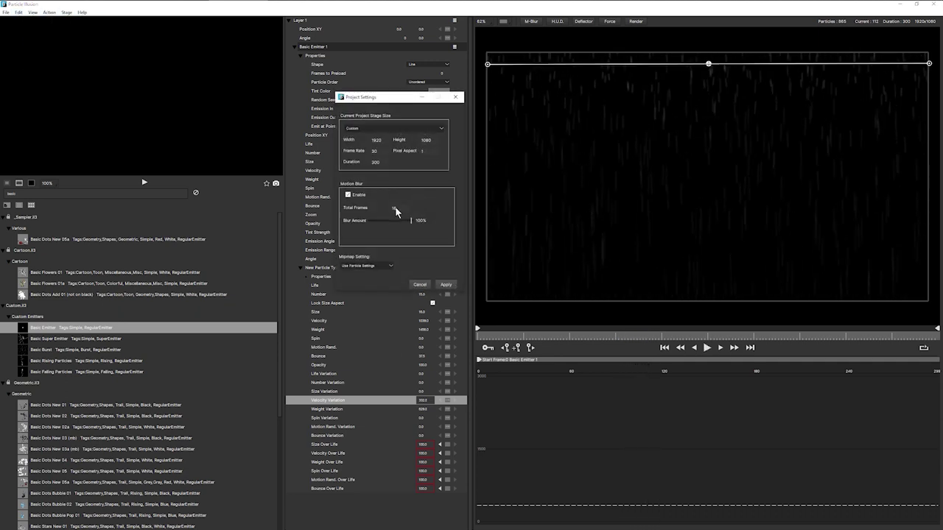
{"action": "double_click", "coordinate": [398, 209]}
{"action": "double_click", "coordinate": [395, 209]}
{"action": "key", "text": "Return"}
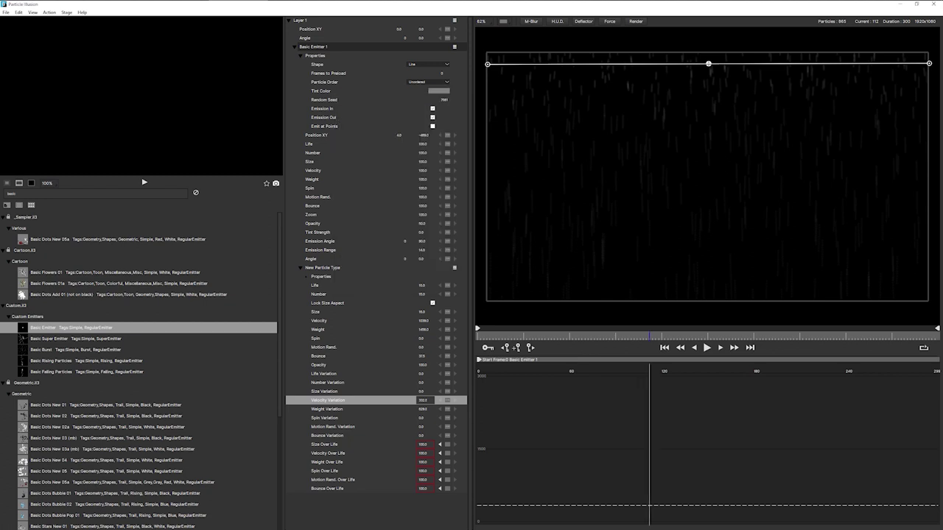
- Lower Velocity Variation slightly to about 272
{"action": "left_click_drag", "start_coordinate": [423, 400], "coordinate": [412, 400]}
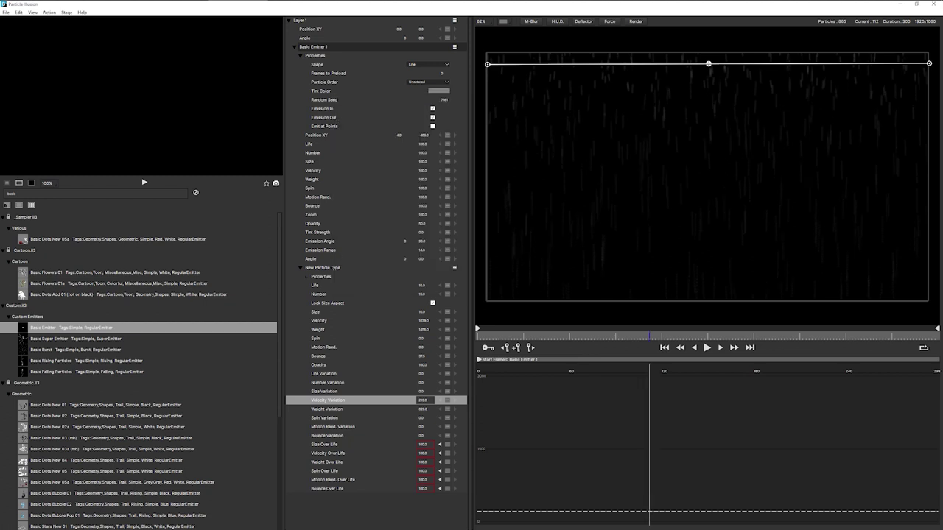
{"action": "left_click", "coordinate": [17, 13]}
{"action": "left_click", "coordinate": [67, 58]}
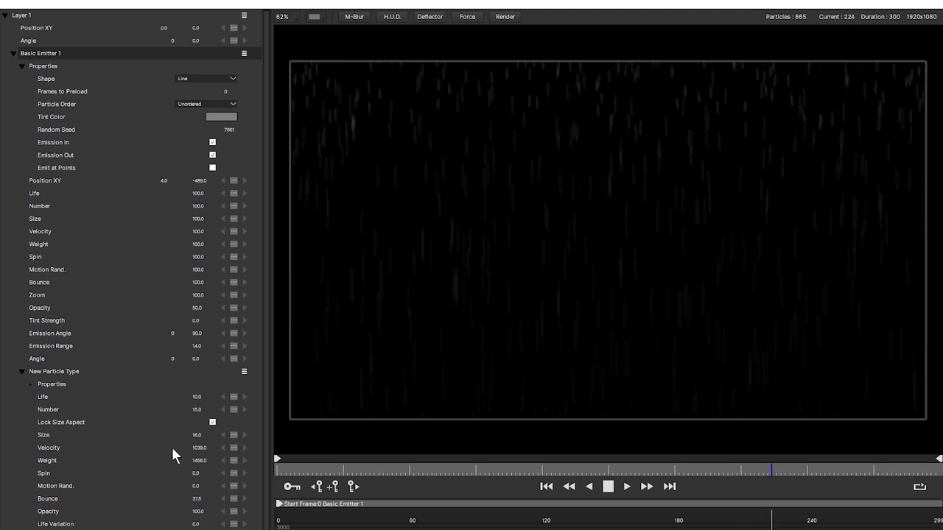
- Set particle Life back to 10 and preview the animation
{"action": "key", "text": "space"}
{"action": "left_click_drag", "start_coordinate": [193, 405], "coordinate": [185, 402]}
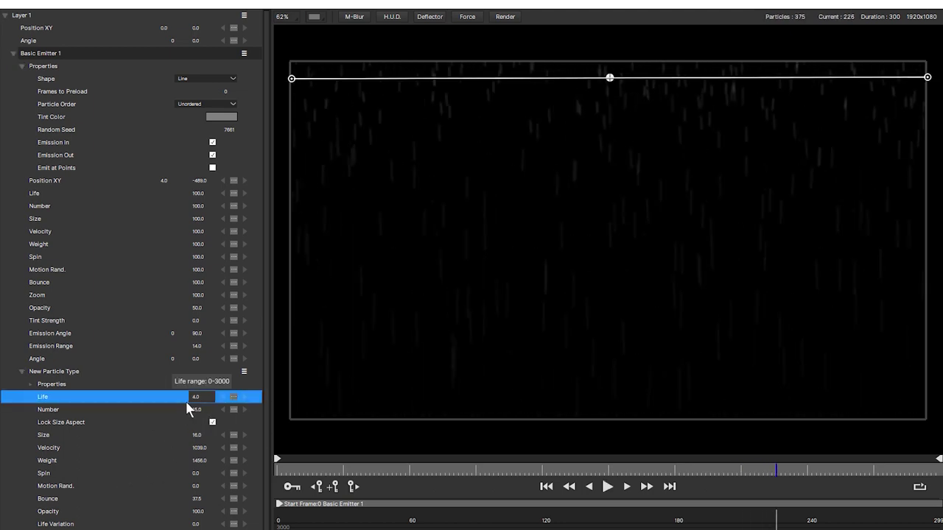
{"action": "left_click_drag", "start_coordinate": [186, 402], "coordinate": [193, 401]}
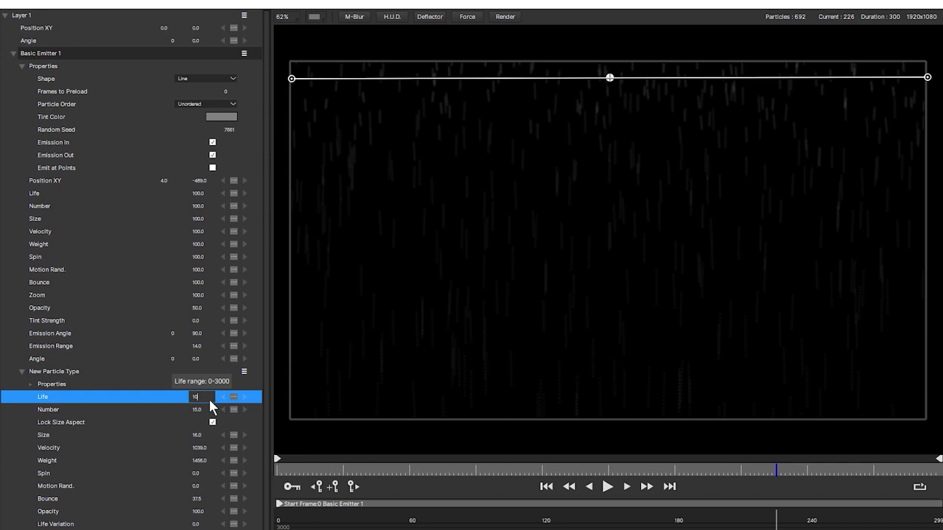
{"action": "left_click", "coordinate": [608, 485]}
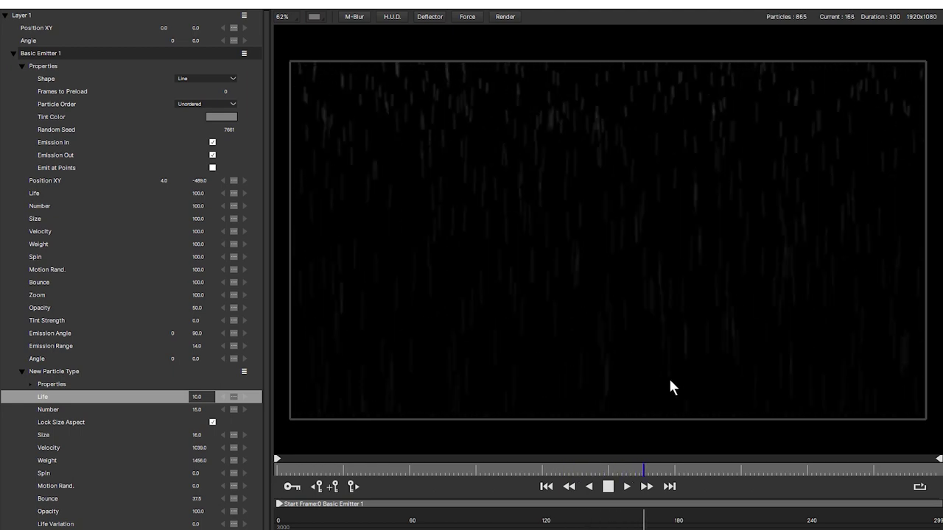
- Turn motion blur off and raise the emitter line above the frame's top edge
{"action": "left_click", "coordinate": [354, 17]}
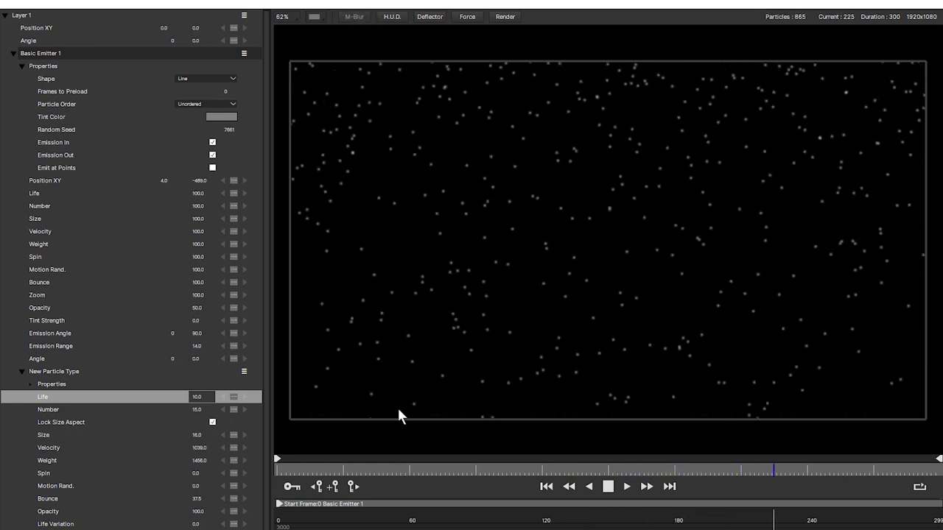
{"action": "key", "text": "space"}
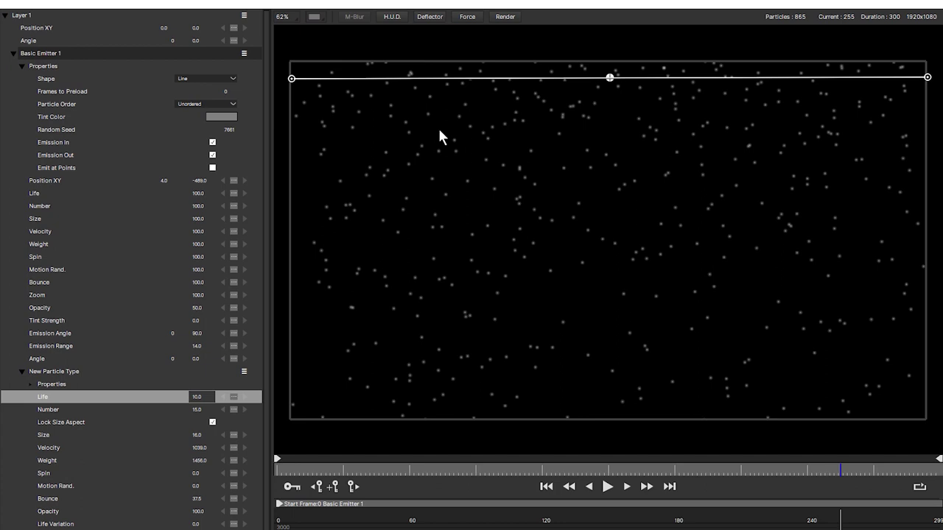
{"action": "left_click_drag", "start_coordinate": [609, 77], "coordinate": [608, 34]}
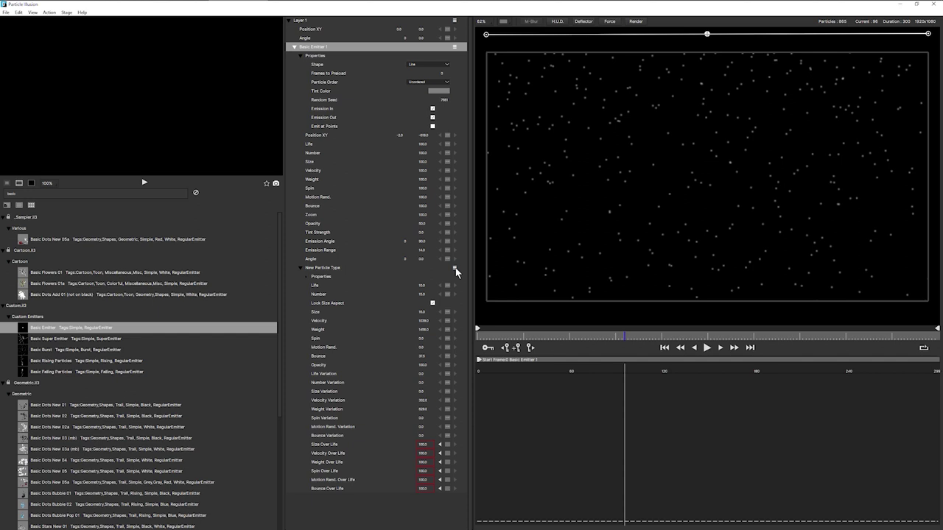
- Rename the particle type to Rain
{"action": "left_click", "coordinate": [455, 268]}
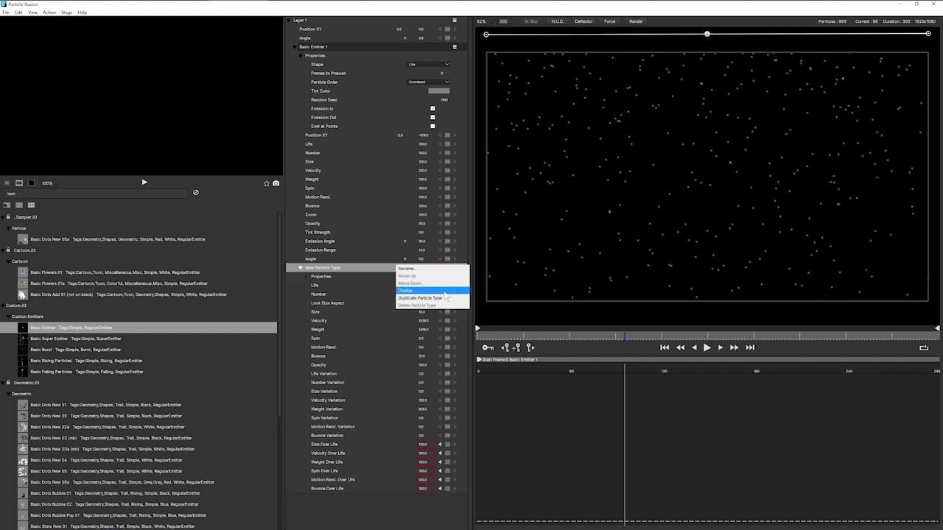
{"action": "left_click", "coordinate": [448, 265]}
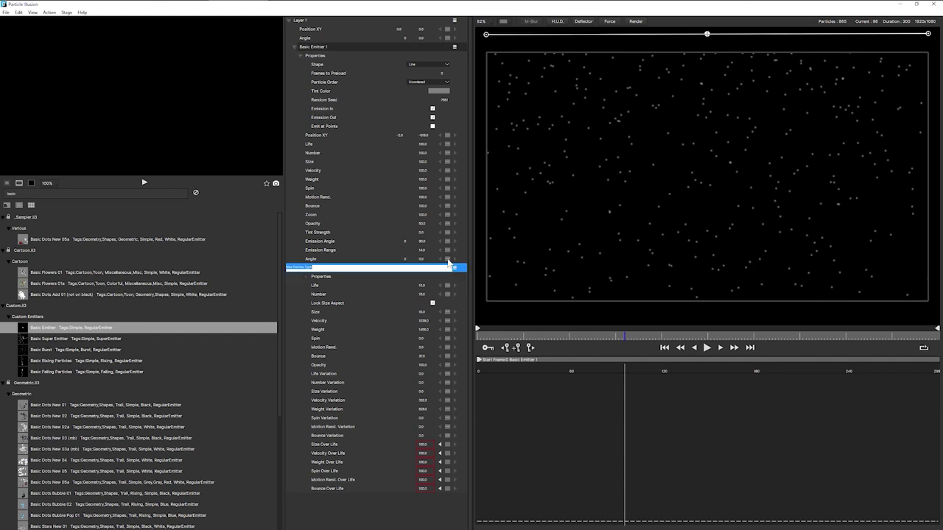
{"action": "type", "text": "A"}
{"action": "type", "text": "ain"}
{"action": "key", "text": "Return"}
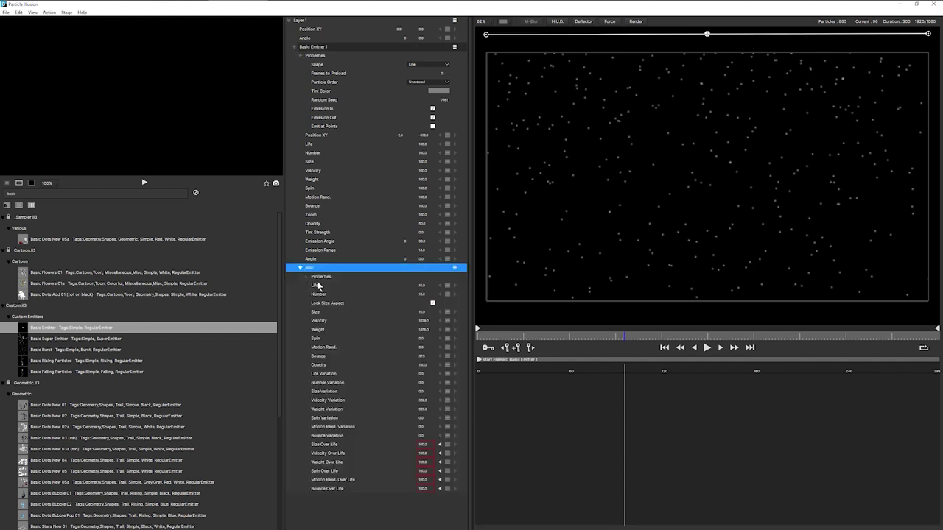
- Browse Rain's shape library in the Emitters_2020 collection, previewing the blur-waterdrop shape
{"action": "left_click", "coordinate": [322, 277]}
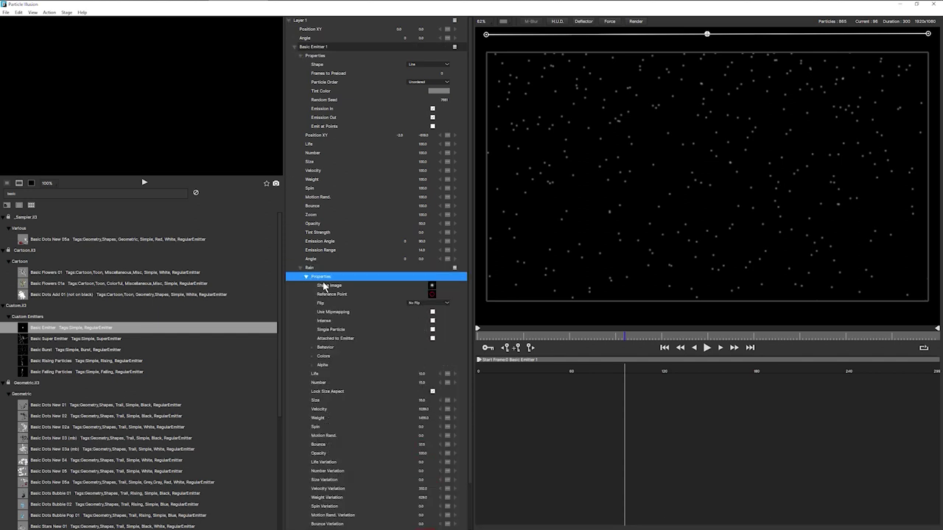
{"action": "left_click", "coordinate": [432, 285]}
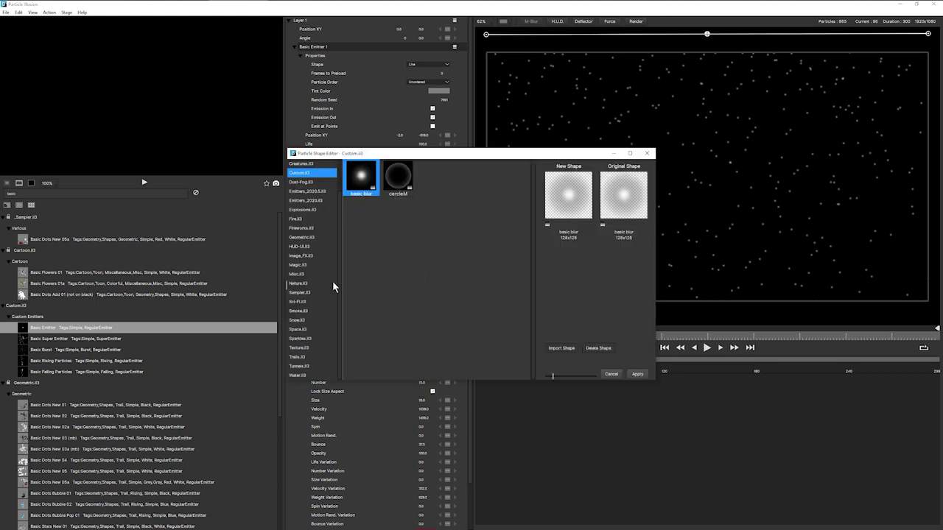
{"action": "scroll", "coordinate": [324, 272], "scroll_direction": "up", "scroll_amount": 2}
{"action": "left_click", "coordinate": [303, 238]}
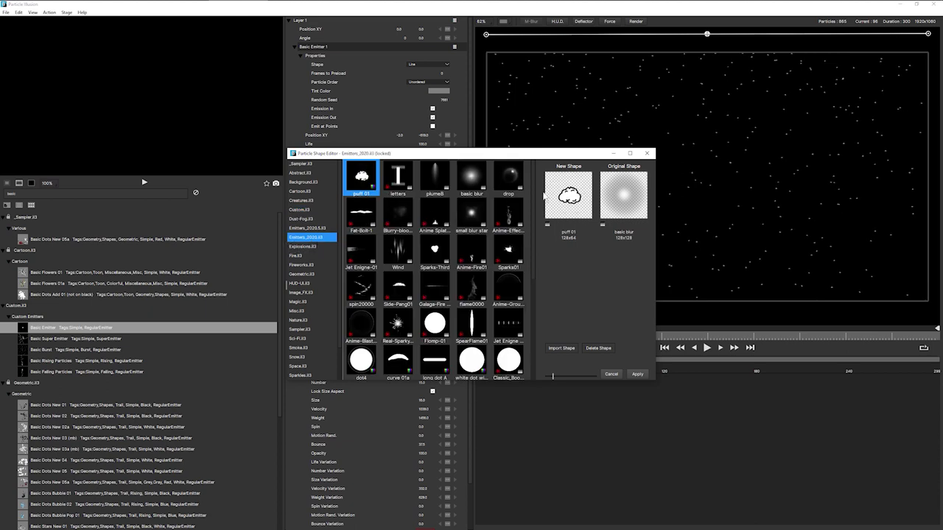
{"action": "left_click_drag", "start_coordinate": [532, 202], "coordinate": [527, 263]}
{"action": "scroll", "coordinate": [363, 328], "scroll_direction": "down", "scroll_amount": 3}
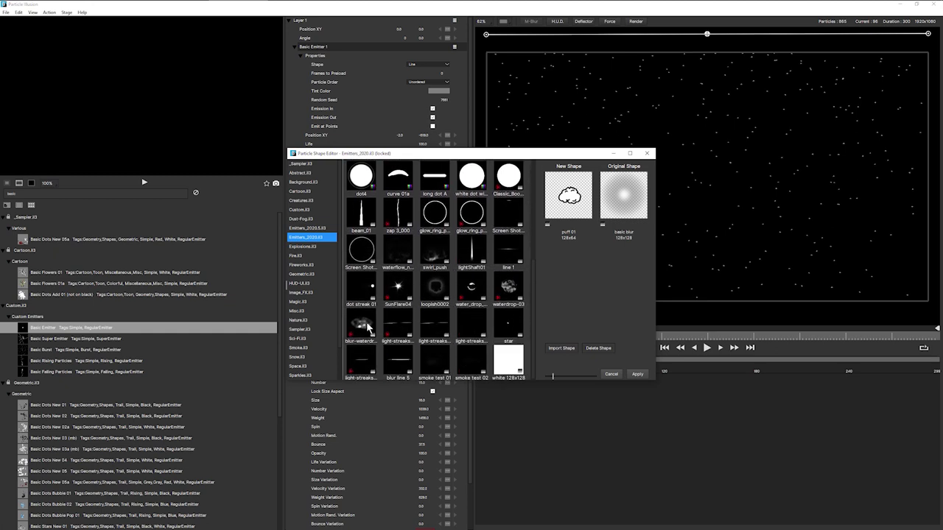
{"action": "left_click", "coordinate": [361, 326]}
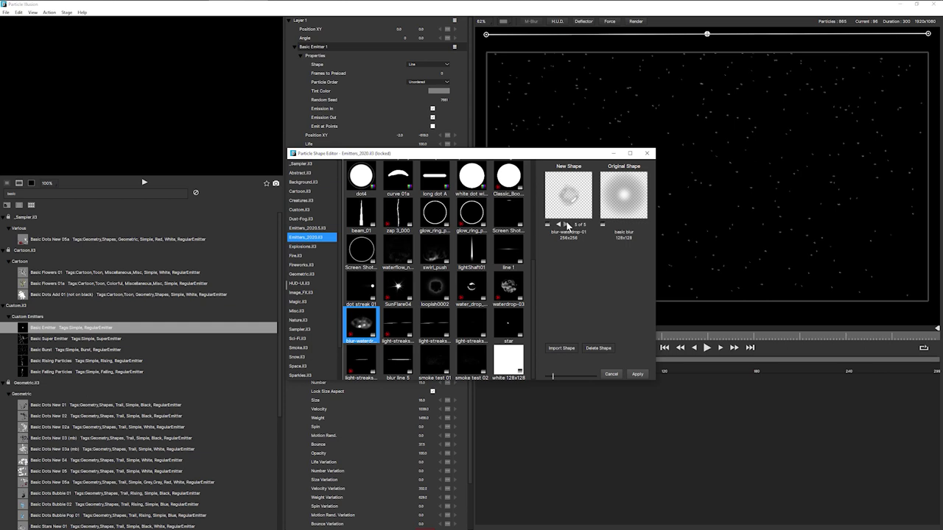
- Compare waterdrop-03 against water_drop_03 and settle on water_drop_03
{"action": "left_click", "coordinate": [509, 287]}
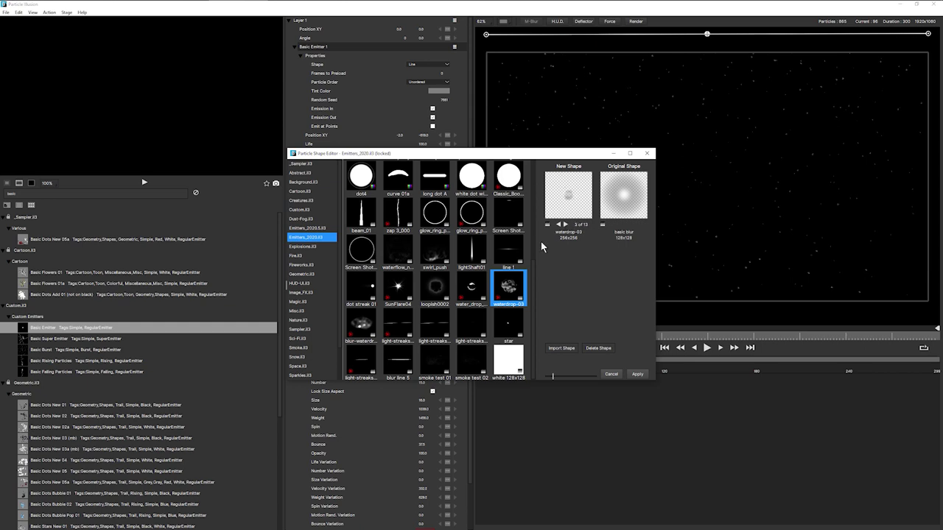
{"action": "left_click", "coordinate": [470, 288]}
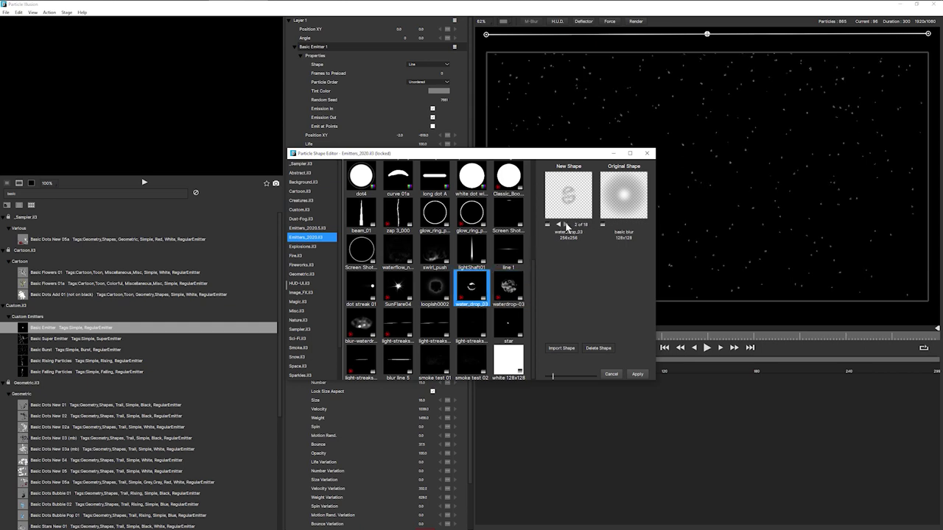
{"action": "left_click", "coordinate": [507, 286]}
{"action": "left_click", "coordinate": [473, 289]}
{"action": "left_click", "coordinate": [495, 289]}
{"action": "left_click", "coordinate": [473, 289]}
{"action": "left_click", "coordinate": [495, 290]}
{"action": "left_click", "coordinate": [475, 289]}
{"action": "left_click", "coordinate": [502, 288]}
{"action": "left_click", "coordinate": [475, 291]}
- Apply the water_drop_03 shape to Rain and preview the new drops
{"action": "left_click", "coordinate": [638, 374]}
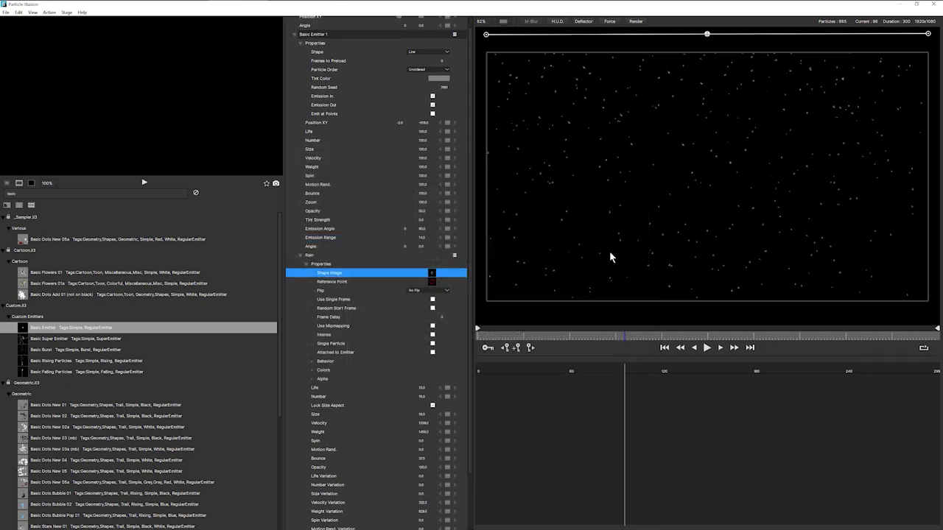
{"action": "left_click", "coordinate": [707, 347]}
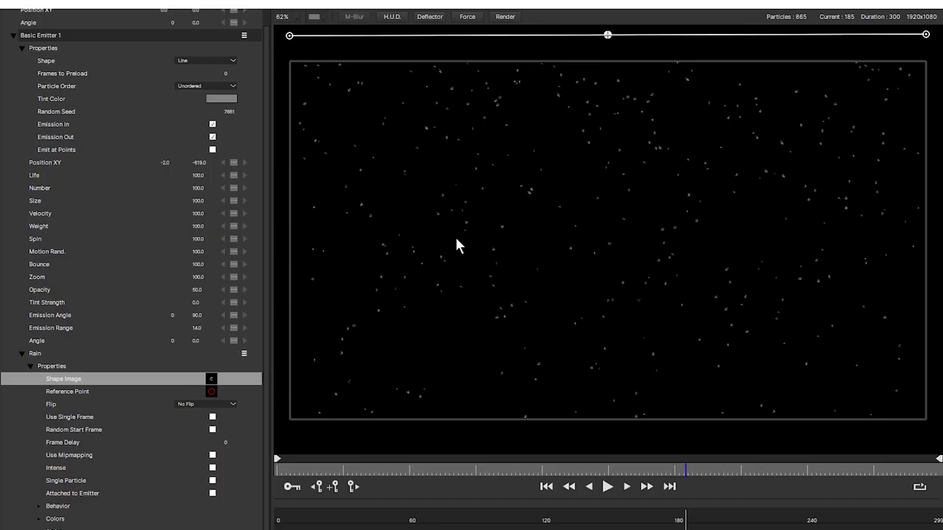
{"action": "scroll", "coordinate": [457, 245], "scroll_direction": "down", "scroll_amount": 1}
{"action": "scroll", "coordinate": [456, 245], "scroll_direction": "up", "scroll_amount": 2}
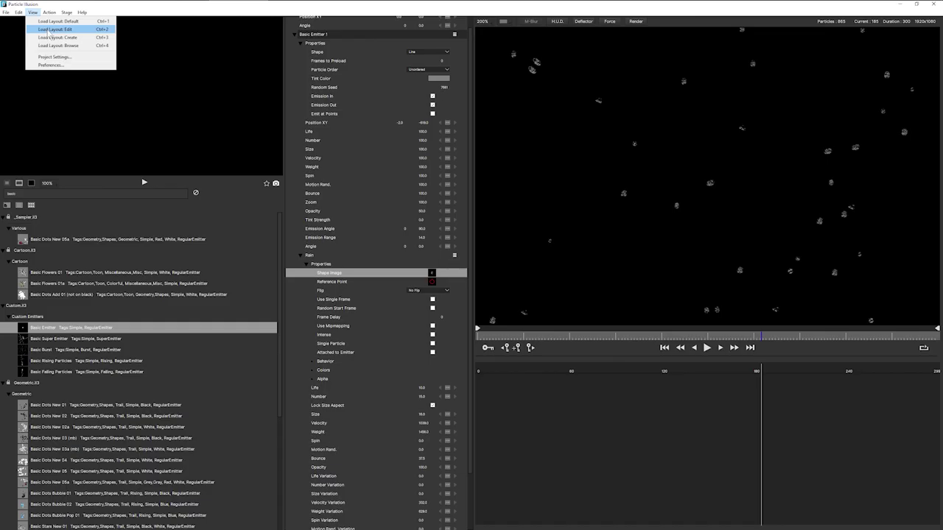
- In the editing workspace, enable Use Single Frame and Random Start Frame for Rain
{"action": "left_click", "coordinate": [48, 31]}
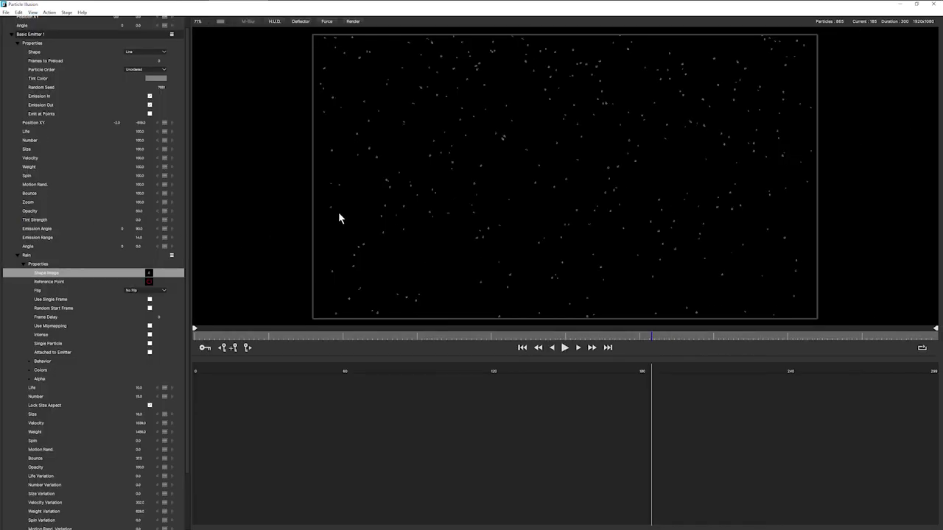
{"action": "scroll", "coordinate": [338, 212], "scroll_direction": "up", "scroll_amount": 3}
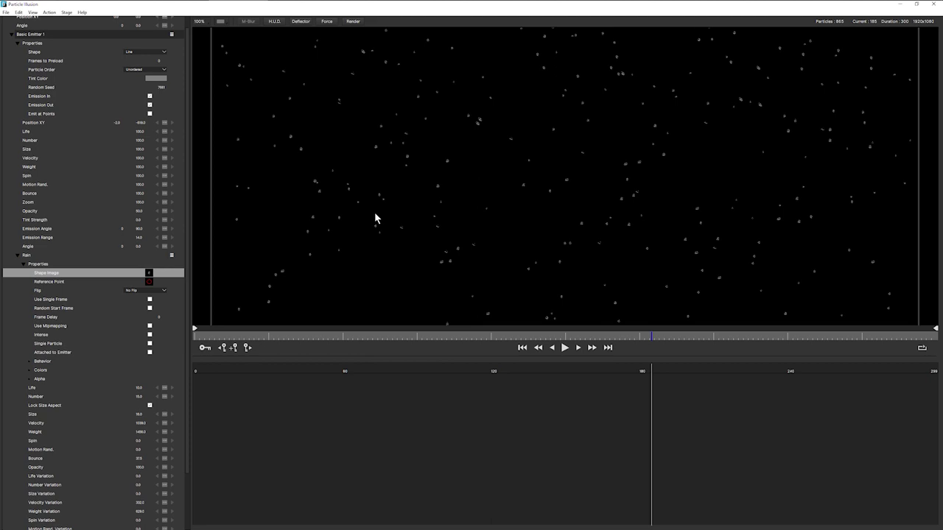
{"action": "left_click", "coordinate": [149, 299]}
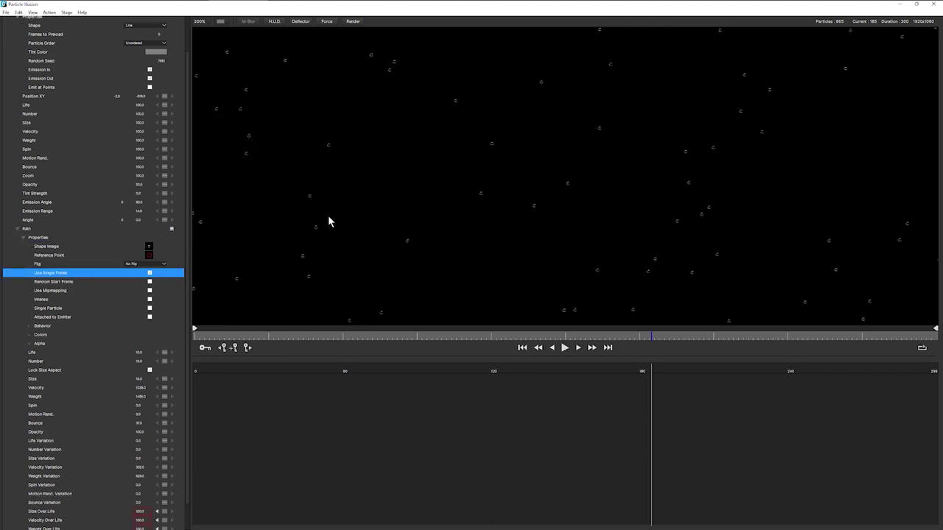
{"action": "left_click", "coordinate": [149, 281]}
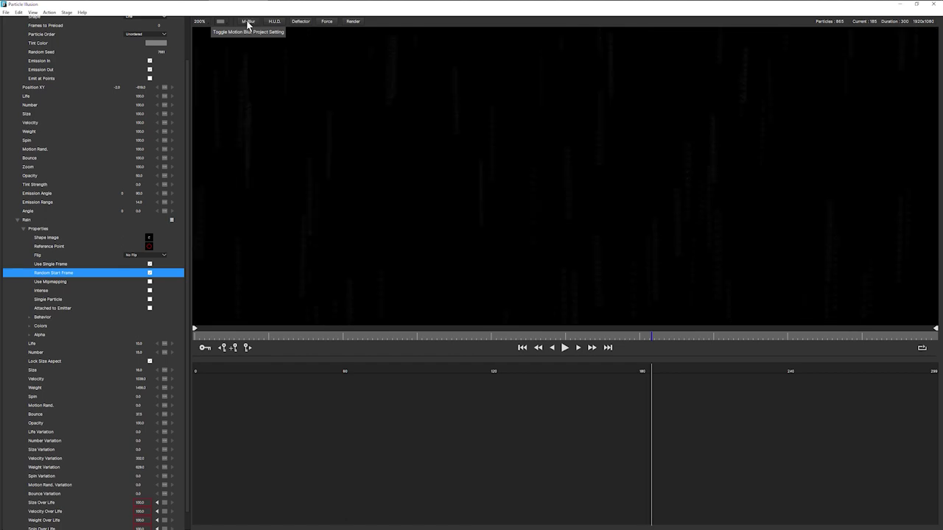
{"action": "left_click", "coordinate": [248, 21]}
{"action": "left_click", "coordinate": [248, 21]}
- Turn motion blur on and play back to check the rain streaks across the full frame
{"action": "scroll", "coordinate": [492, 191], "scroll_direction": "down", "scroll_amount": 1}
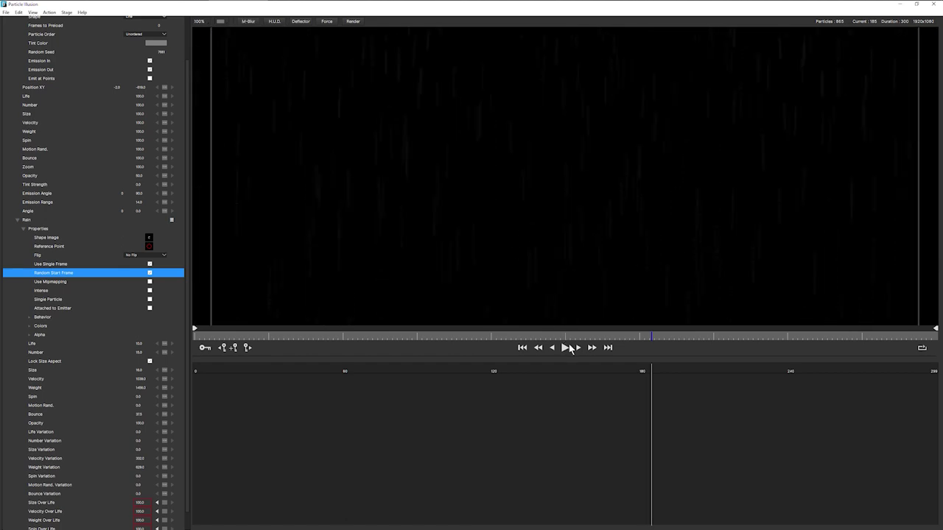
{"action": "left_click", "coordinate": [565, 347]}
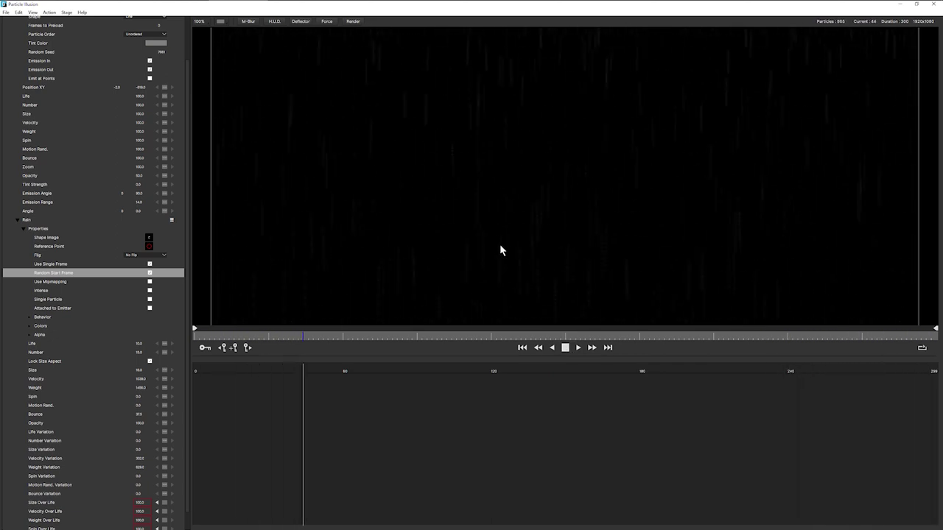
{"action": "key", "text": "space"}
{"action": "left_click", "coordinate": [182, 175]}
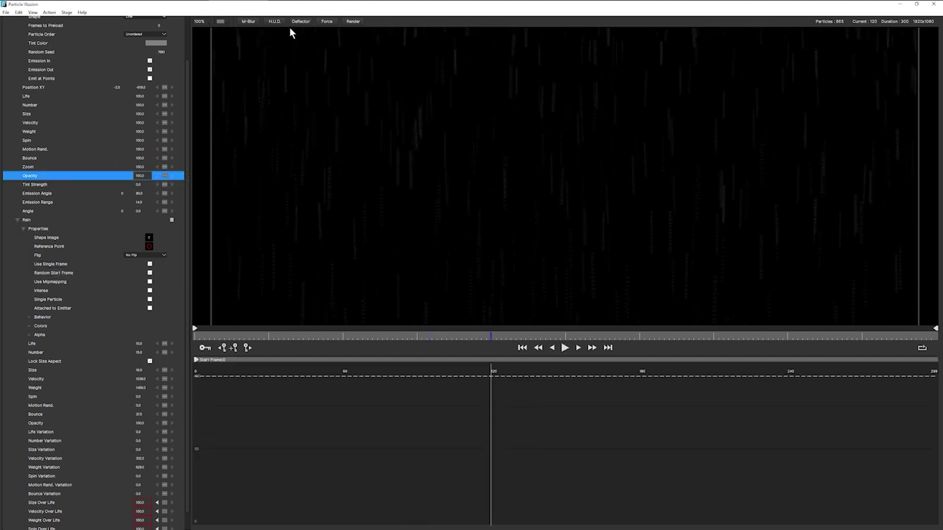
{"action": "left_click", "coordinate": [205, 21]}
{"action": "key", "text": "space"}
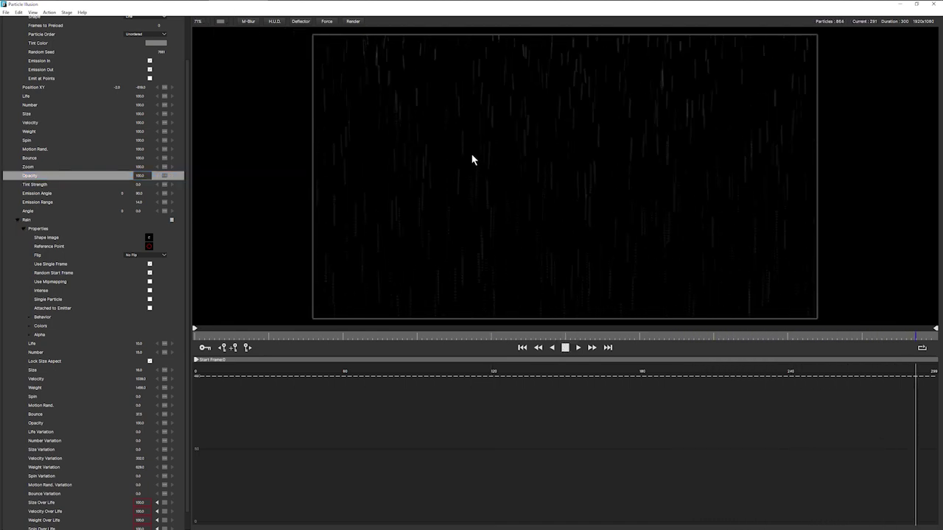
- Collapse the Rain properties group and edit Rain's Number value
{"action": "left_click", "coordinate": [26, 229]}
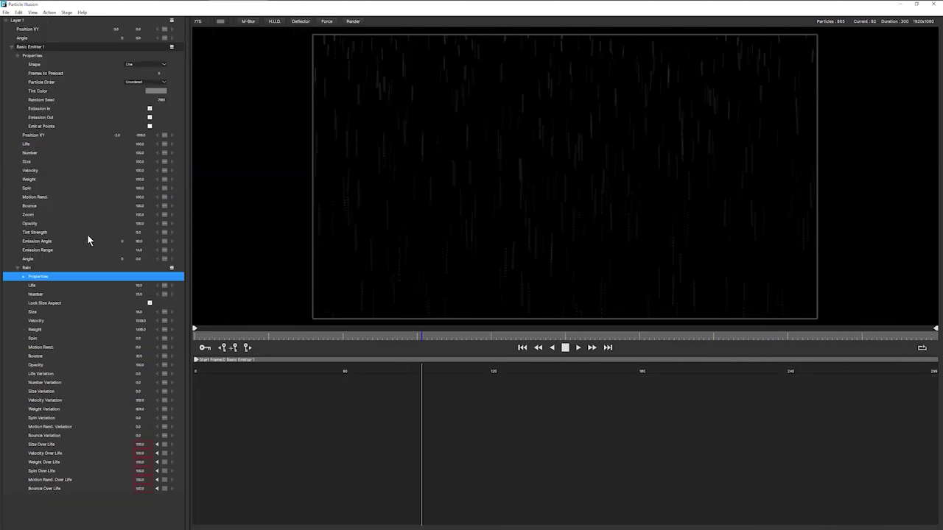
{"action": "left_click", "coordinate": [142, 294]}
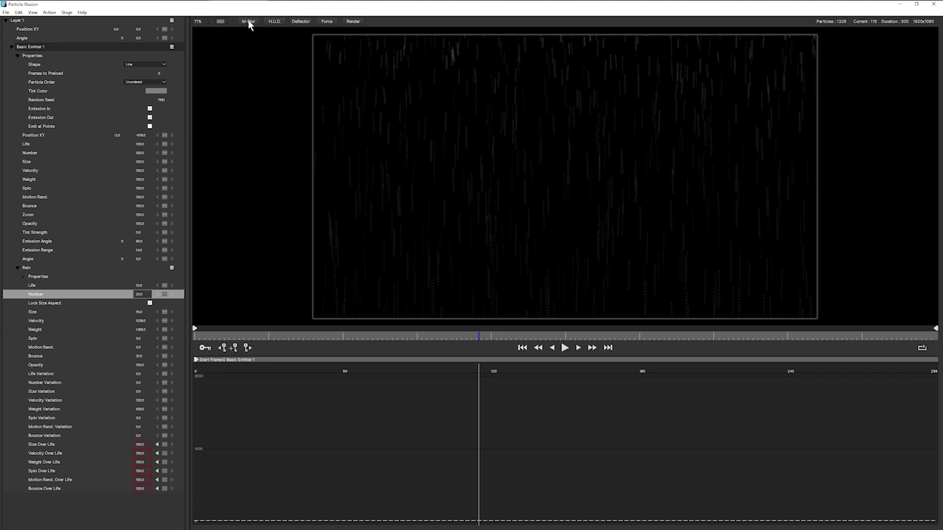
- Turn motion blur off and draw a deflector line across the lower part of the frame
{"action": "left_click", "coordinate": [249, 21]}
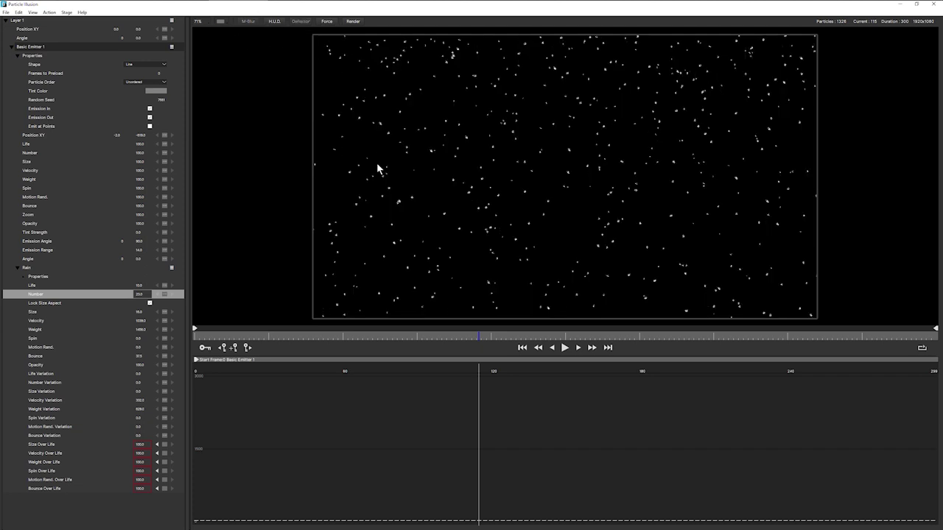
{"action": "left_click_drag", "start_coordinate": [299, 292], "coordinate": [850, 292]}
{"action": "left_click", "coordinate": [793, 303]}
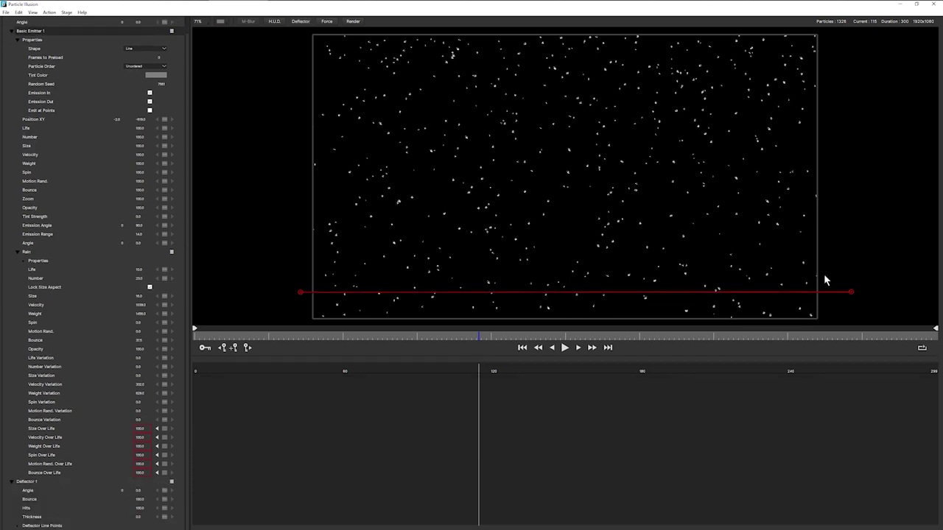
- Extend and level the deflector's ends and shift its start to frame 115
{"action": "left_click_drag", "start_coordinate": [299, 291], "coordinate": [277, 291]}
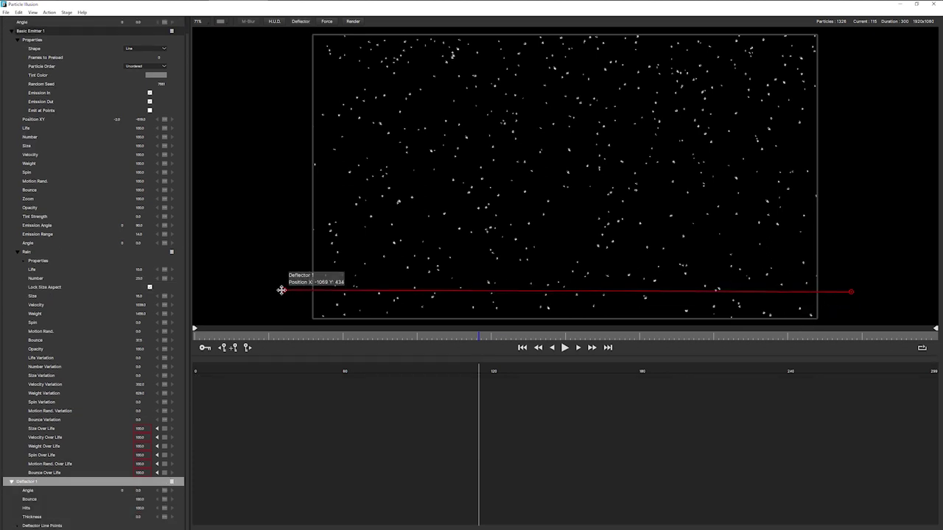
{"action": "left_click_drag", "start_coordinate": [852, 291], "coordinate": [852, 290]}
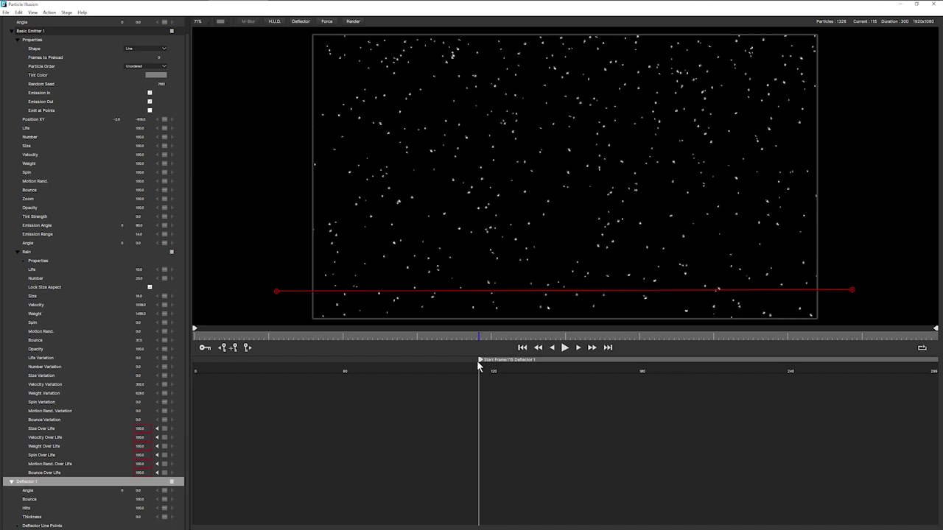
{"action": "left_click_drag", "start_coordinate": [480, 361], "coordinate": [470, 363]}
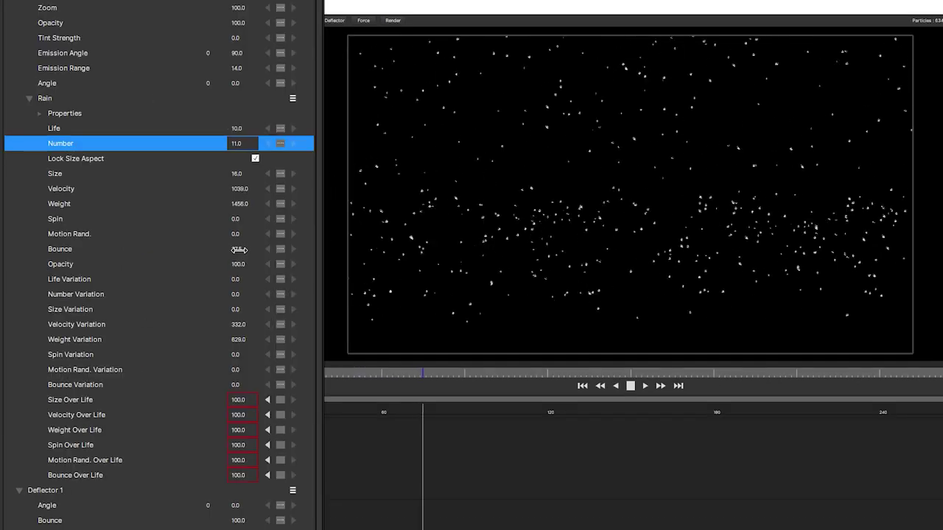
- Give Rain a Bounce of 5.0, Life of 8.0 and Life Variation of 4.0
{"action": "left_click_drag", "start_coordinate": [239, 249], "coordinate": [225, 253]}
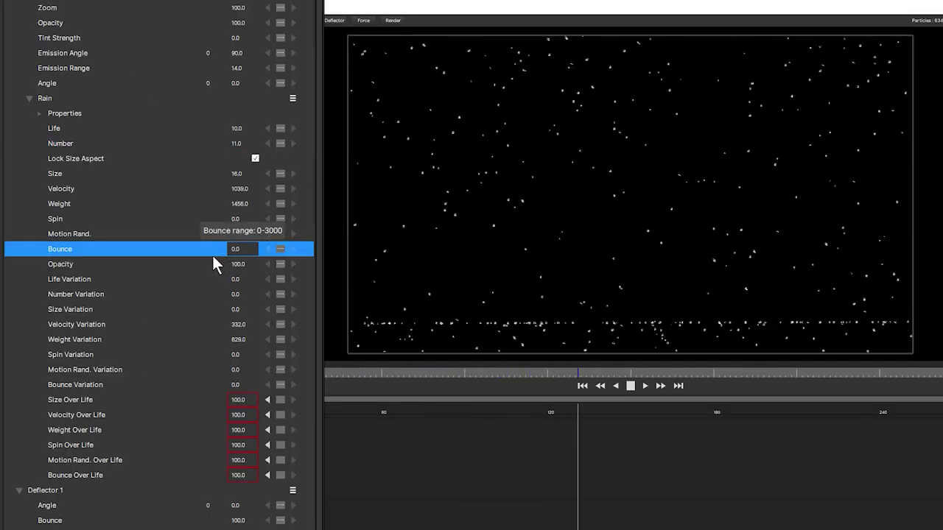
{"action": "type", "text": "5"}
{"action": "key", "text": "Return"}
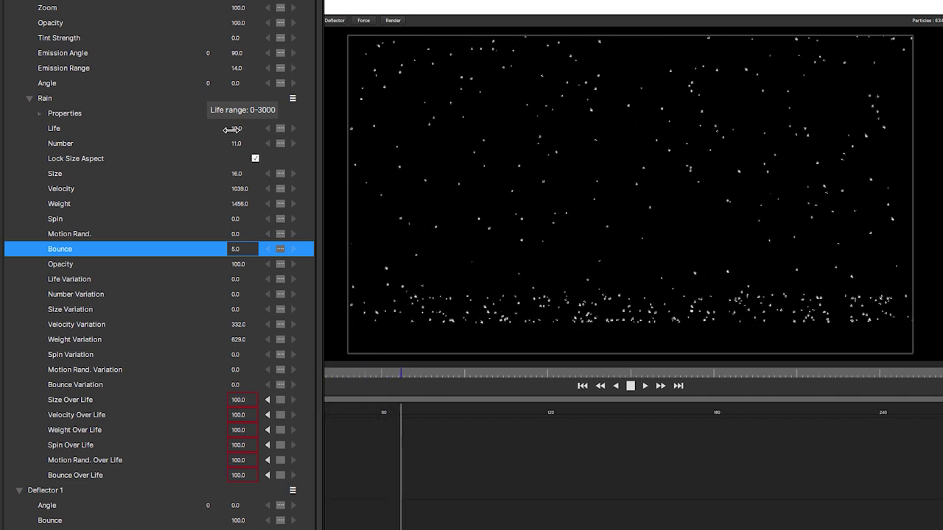
{"action": "left_click", "coordinate": [233, 131]}
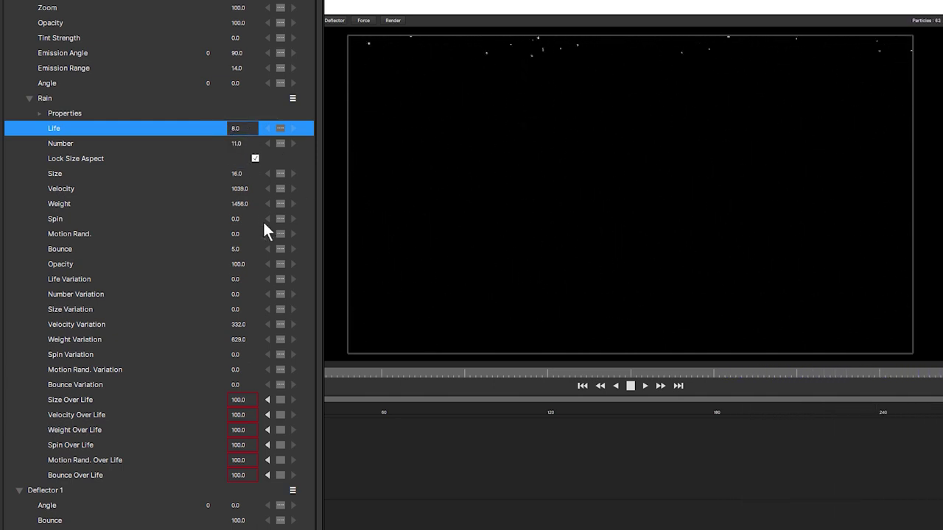
{"action": "left_click", "coordinate": [246, 253]}
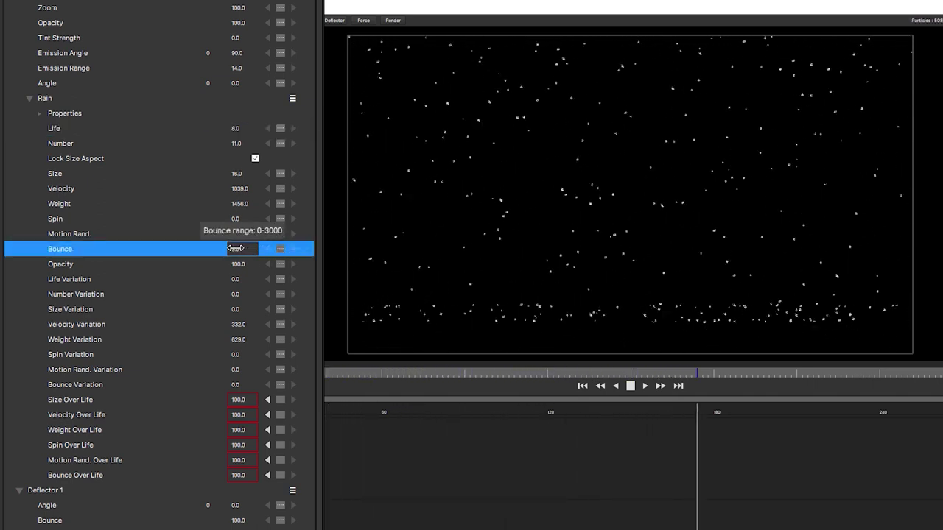
{"action": "type", "text": "5.0"}
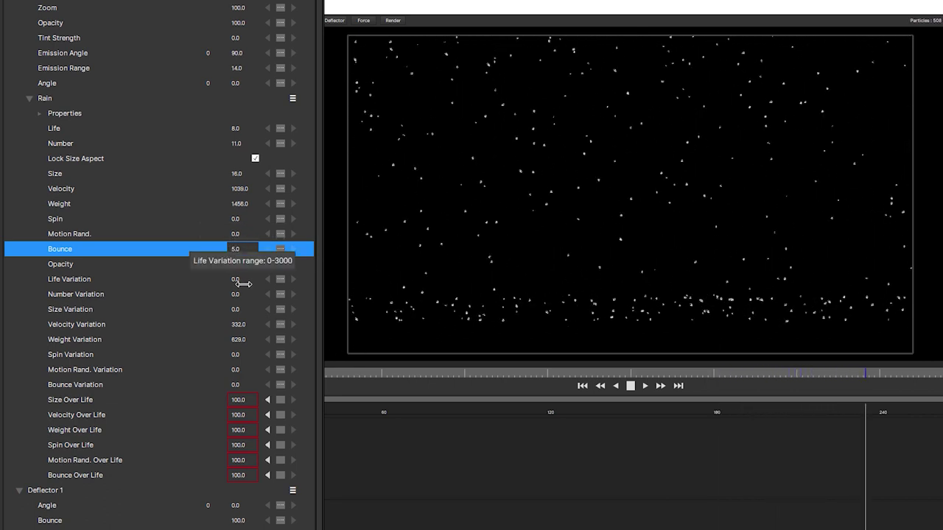
{"action": "left_click_drag", "start_coordinate": [246, 280], "coordinate": [248, 280]}
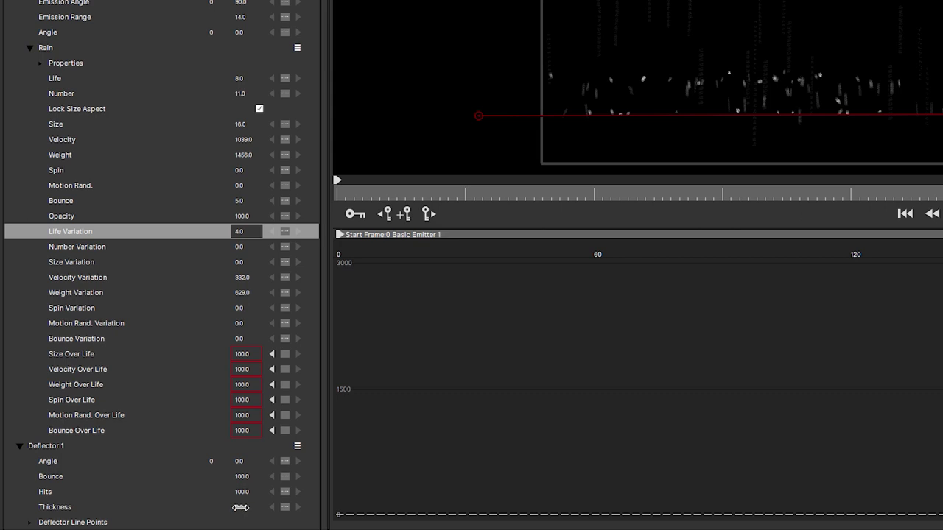
- Increase Deflector 1 Thickness, level both endpoints, then play the rain and select Rain
{"action": "left_click_drag", "start_coordinate": [241, 507], "coordinate": [324, 513]}
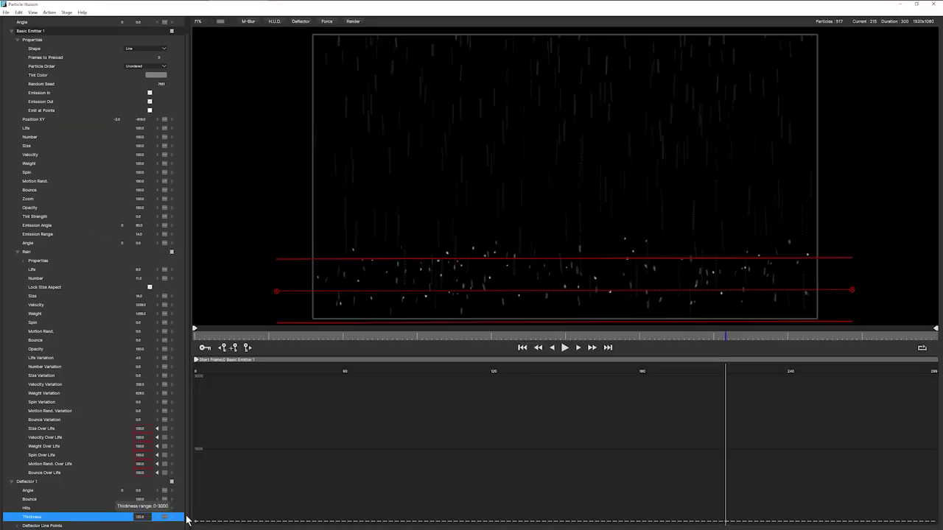
{"action": "left_click", "coordinate": [565, 290]}
{"action": "left_click_drag", "start_coordinate": [274, 293], "coordinate": [276, 284]}
{"action": "left_click_drag", "start_coordinate": [852, 288], "coordinate": [853, 284]}
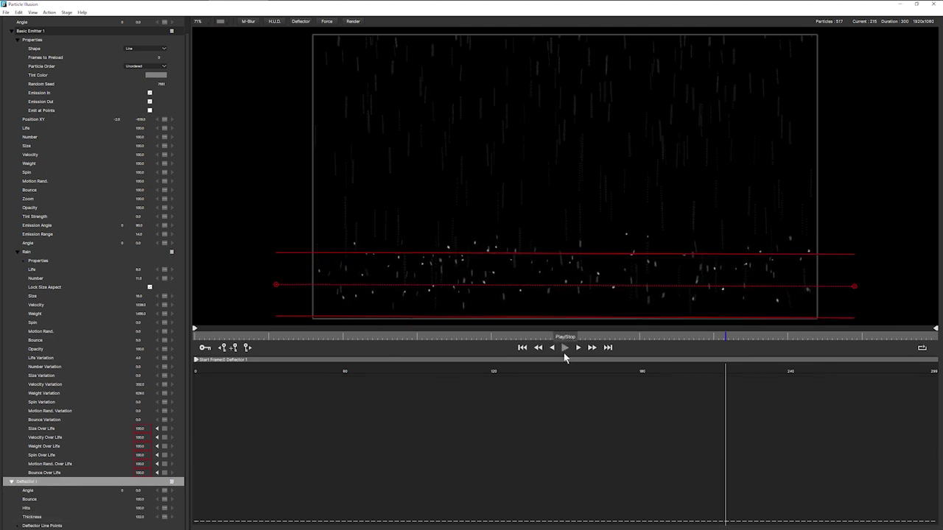
{"action": "left_click", "coordinate": [564, 350]}
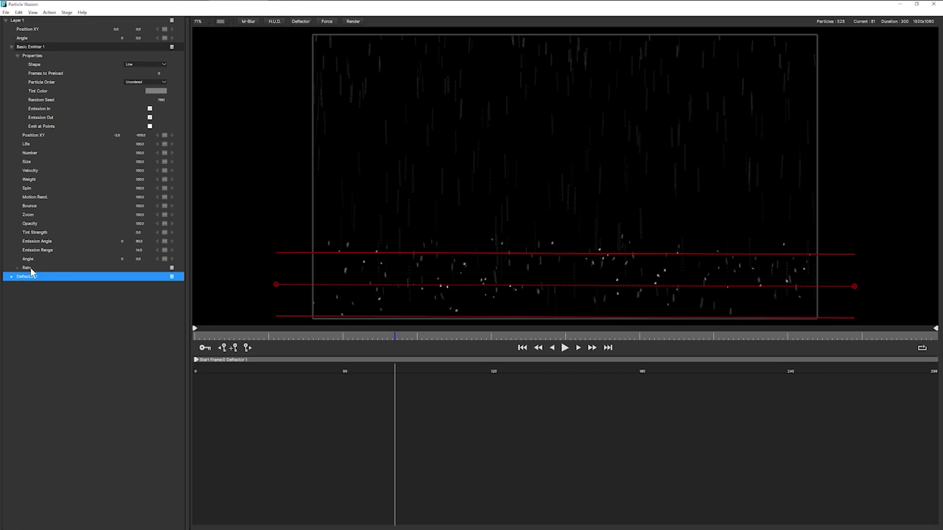
{"action": "left_click", "coordinate": [33, 268]}
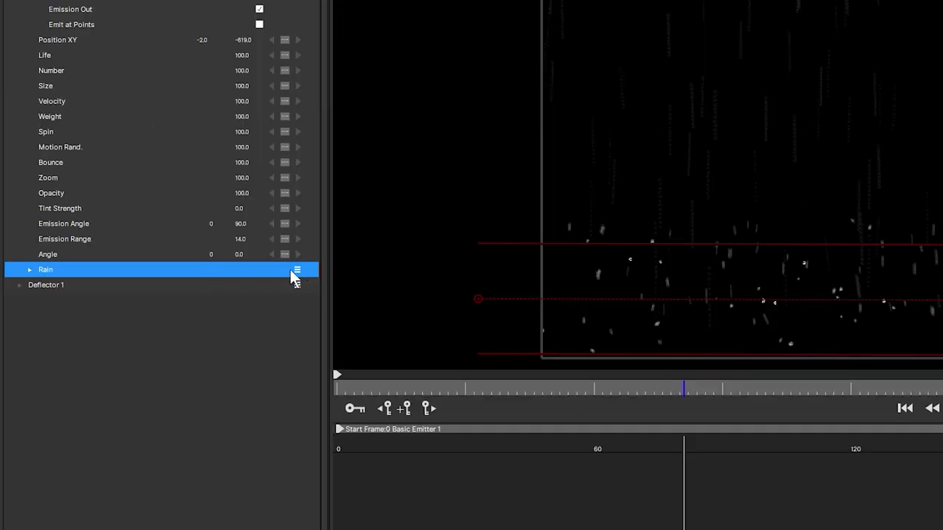
- Duplicate the Rain particle type and rename the copy to Splashes
{"action": "left_click", "coordinate": [298, 270]}
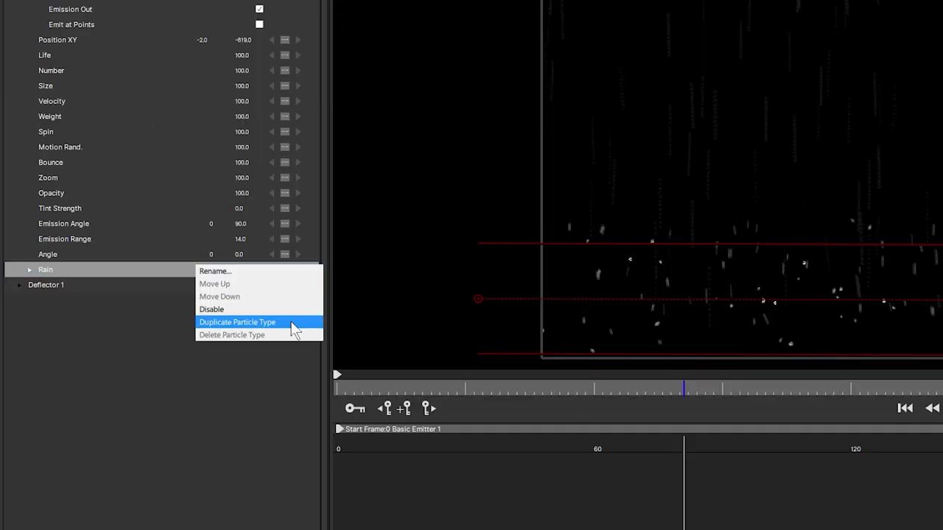
{"action": "left_click", "coordinate": [295, 322]}
{"action": "left_click", "coordinate": [50, 285]}
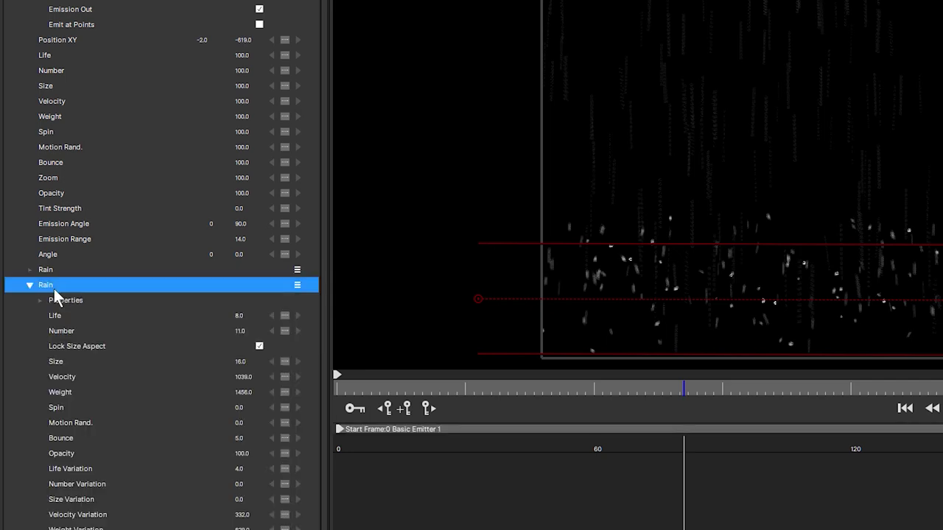
{"action": "left_click", "coordinate": [297, 285]}
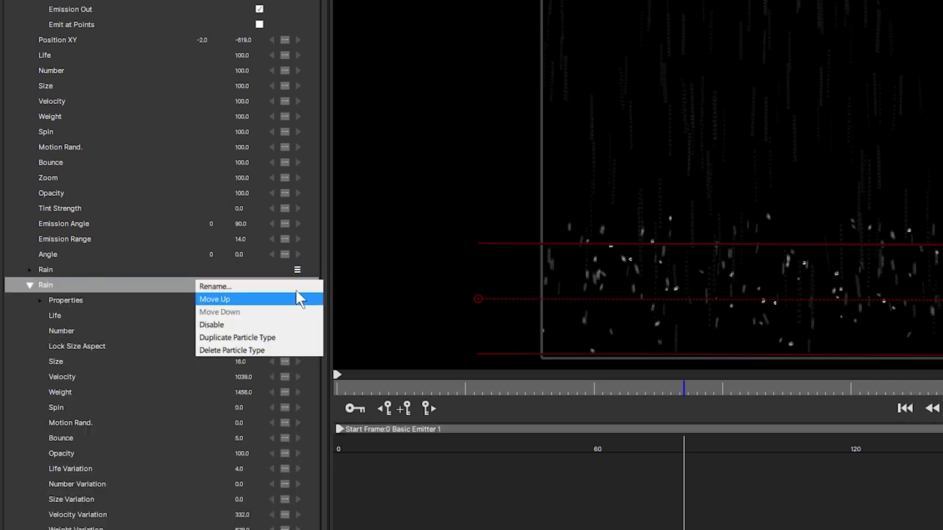
{"action": "left_click", "coordinate": [296, 284]}
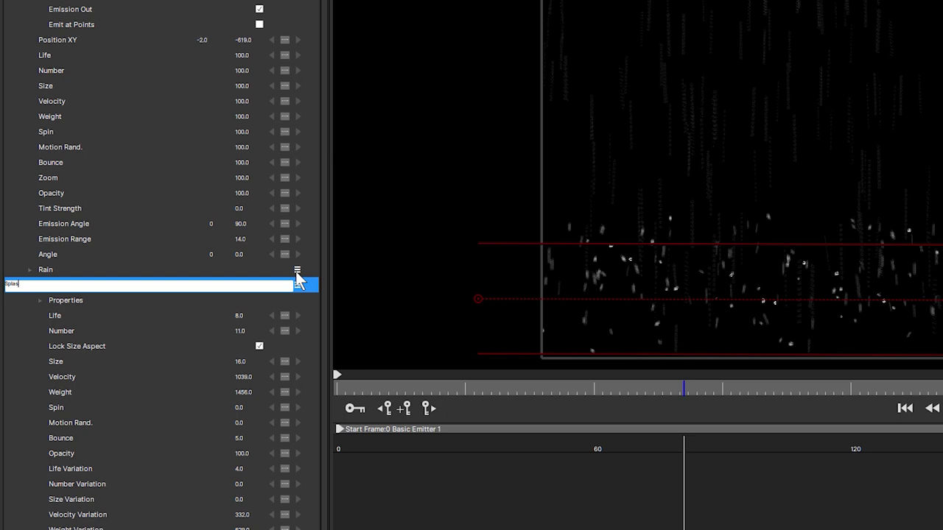
{"action": "key", "text": "Return"}
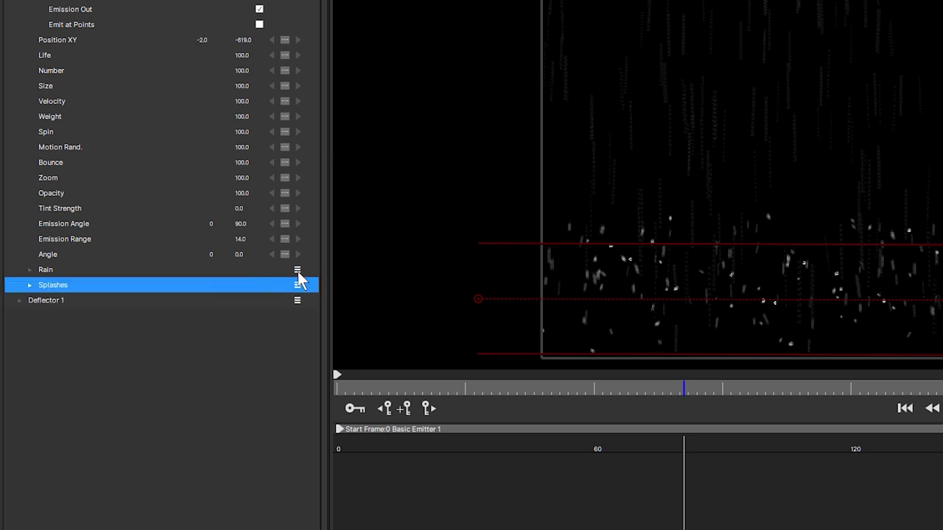
- Disable the original Rain particle type and expand the Splashes settings
{"action": "left_click", "coordinate": [297, 270]}
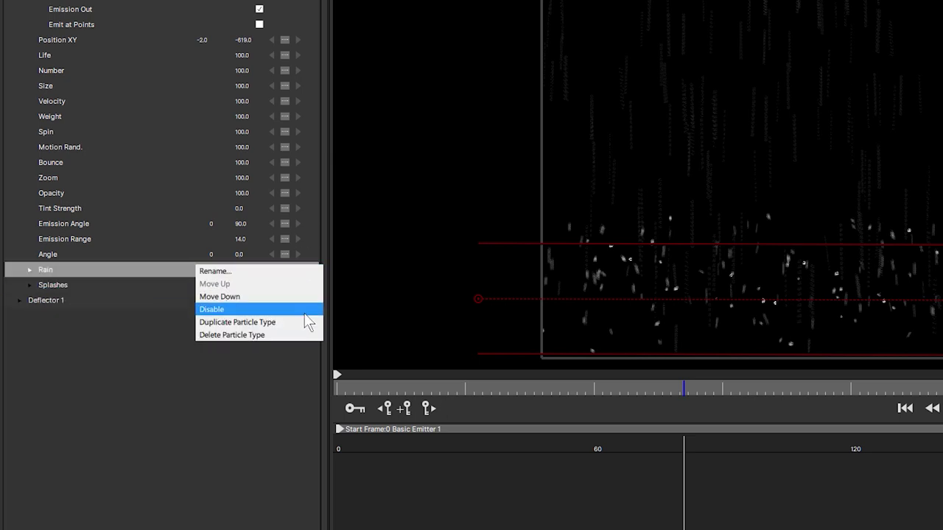
{"action": "left_click", "coordinate": [220, 309]}
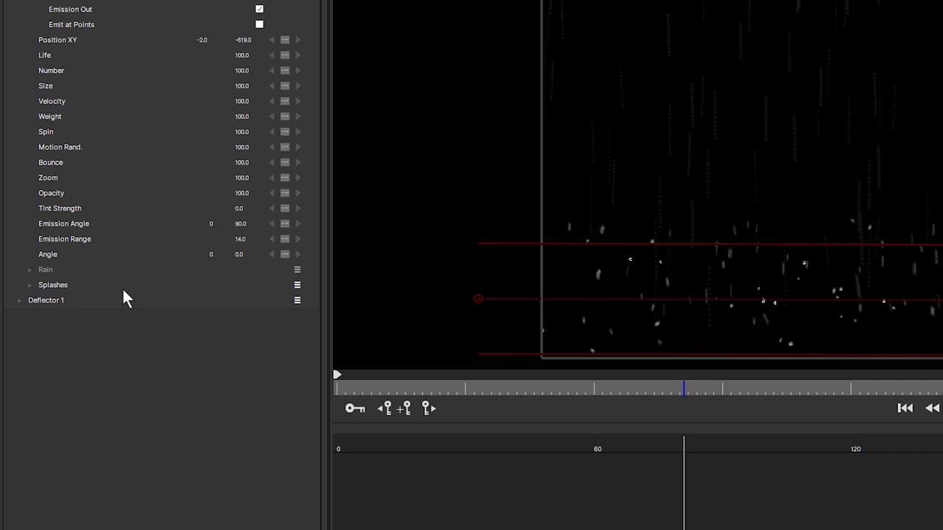
{"action": "left_click", "coordinate": [64, 289]}
{"action": "key", "text": "Right"}
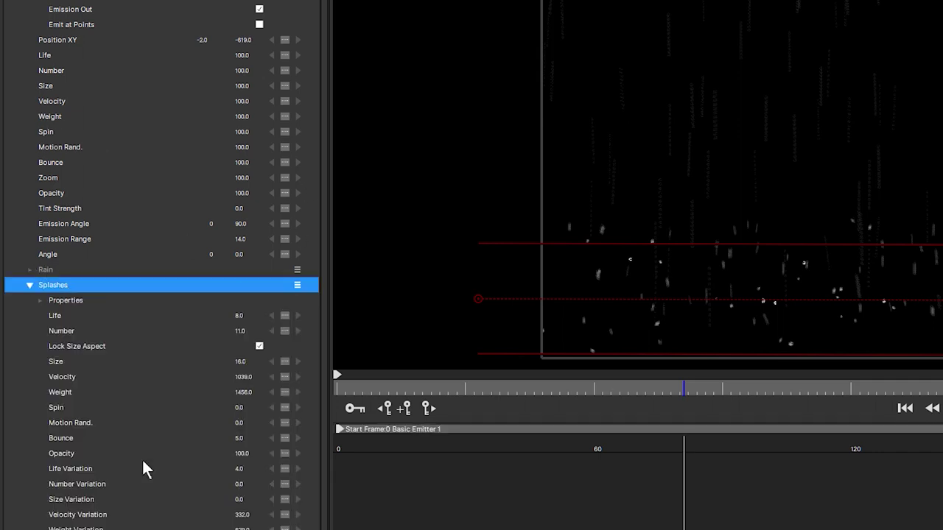
- Apply the splash01 shape from the Water.il3 library to the Splashes particles
{"action": "left_click", "coordinate": [40, 301]}
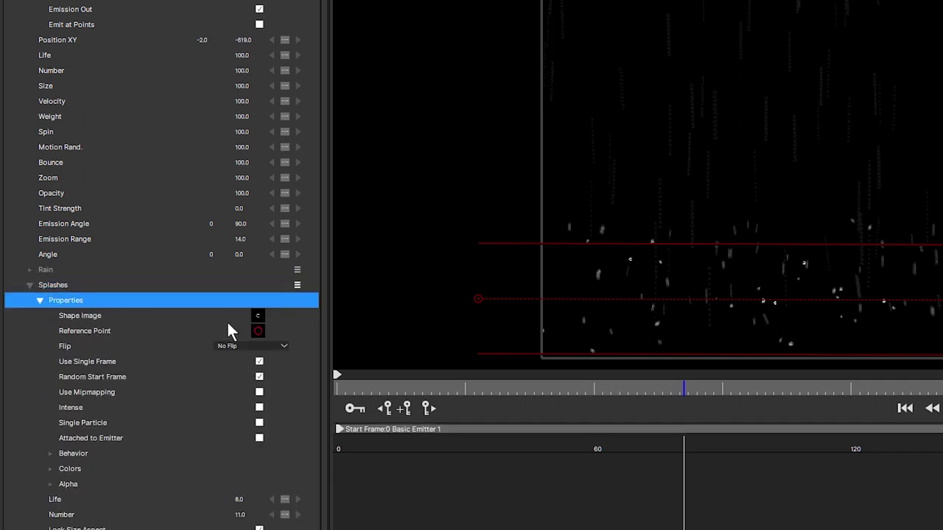
{"action": "left_click", "coordinate": [259, 317]}
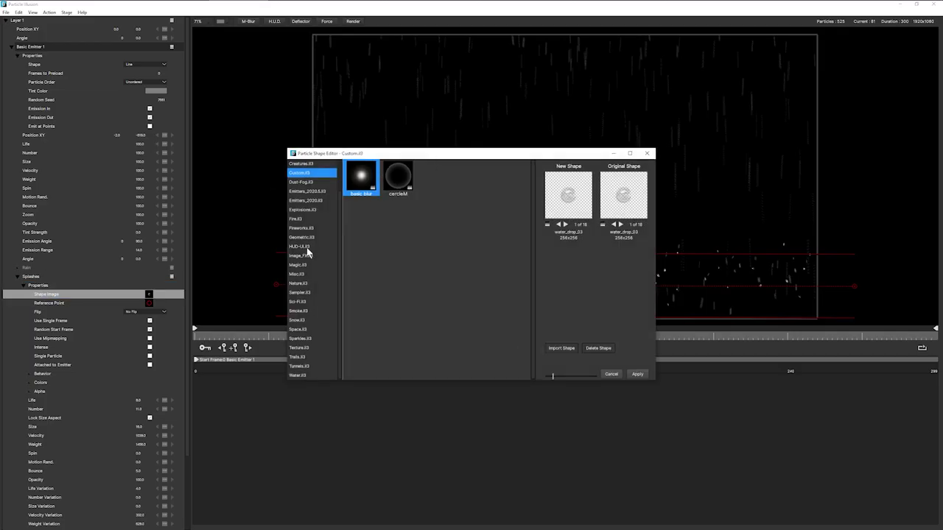
{"action": "left_click", "coordinate": [298, 375]}
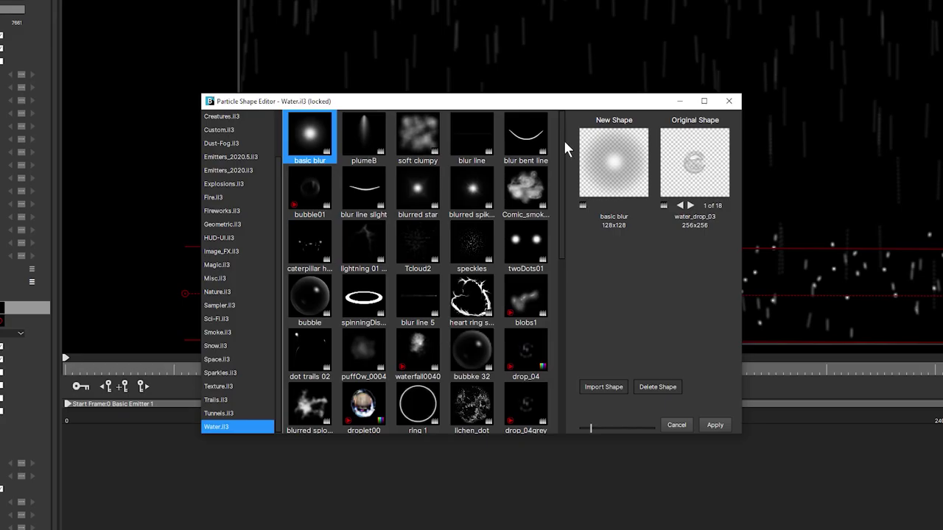
{"action": "left_click_drag", "start_coordinate": [533, 180], "coordinate": [556, 251]}
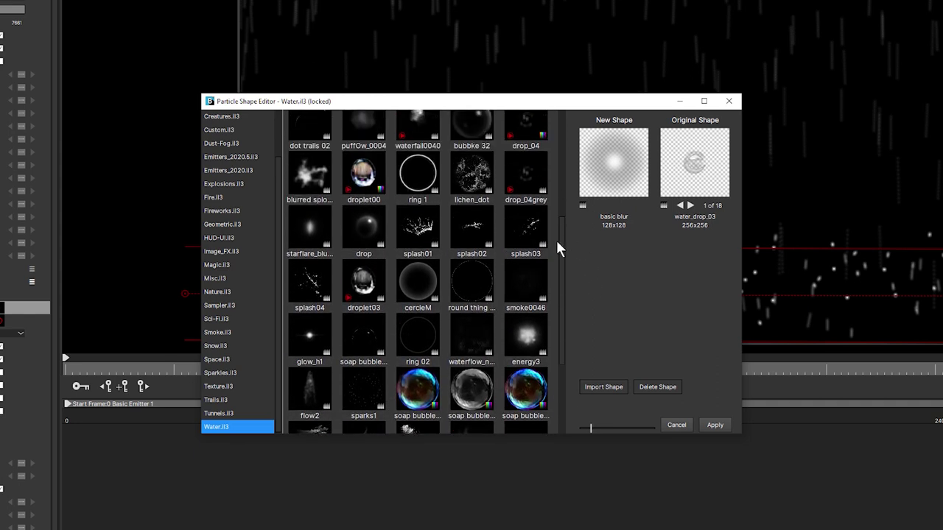
{"action": "left_click", "coordinate": [434, 227]}
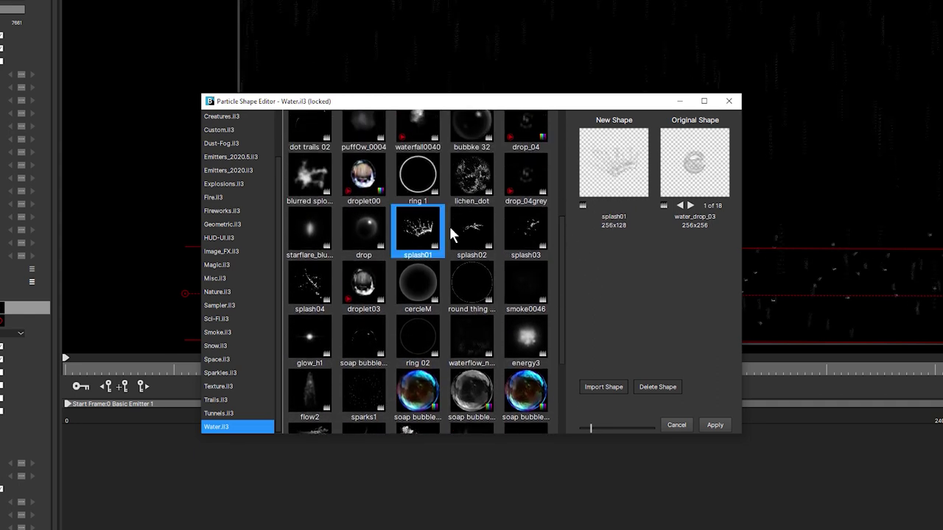
{"action": "left_click", "coordinate": [480, 227]}
{"action": "left_click", "coordinate": [427, 239]}
{"action": "left_click", "coordinate": [479, 235]}
{"action": "key", "text": "Left"}
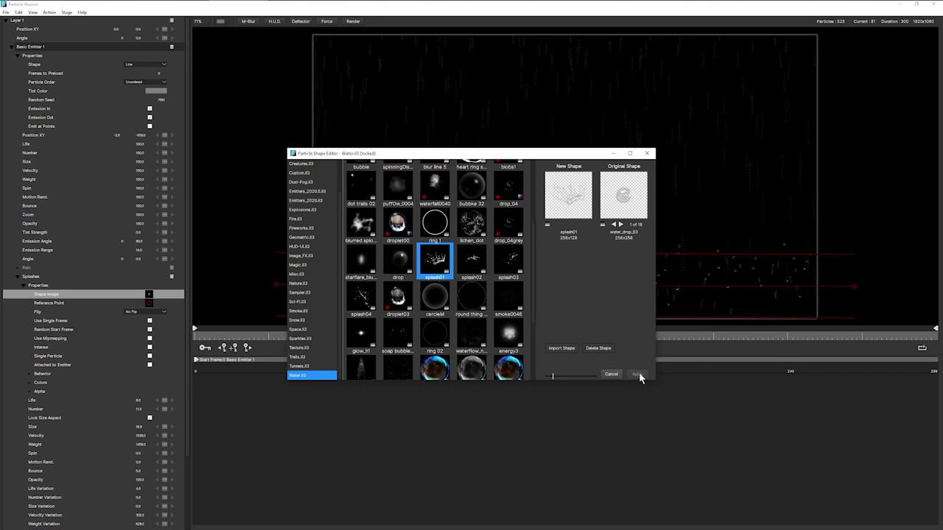
{"action": "left_click", "coordinate": [638, 374]}
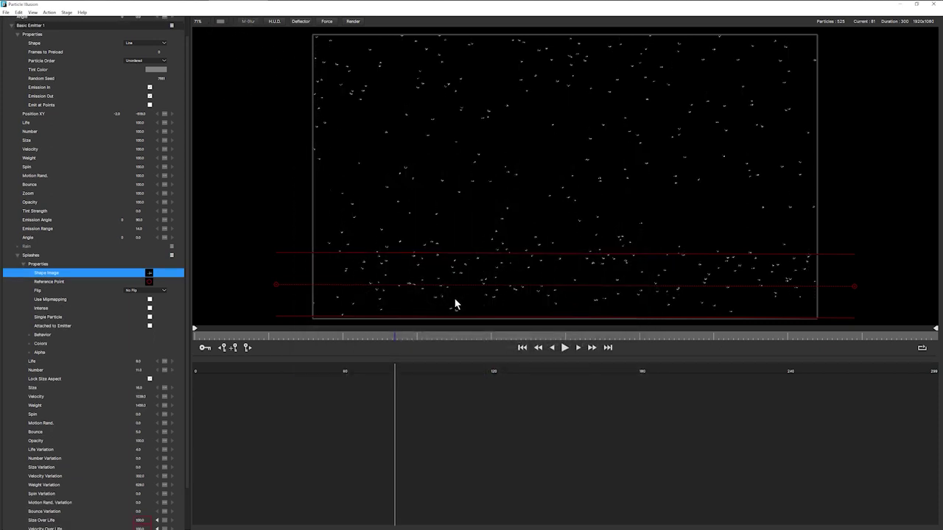
- Scrub the Splashes Size up to 89 and preview the animation
{"action": "scroll", "coordinate": [487, 179], "scroll_direction": "up", "scroll_amount": 5}
{"action": "scroll", "coordinate": [485, 181], "scroll_direction": "down", "scroll_amount": 2}
{"action": "scroll", "coordinate": [508, 221], "scroll_direction": "down", "scroll_amount": 4}
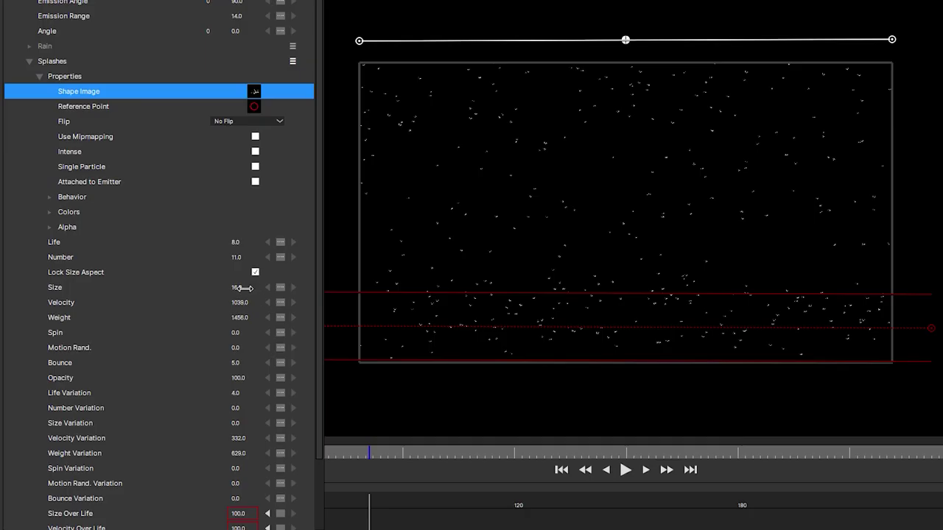
{"action": "left_click_drag", "start_coordinate": [243, 288], "coordinate": [290, 289]}
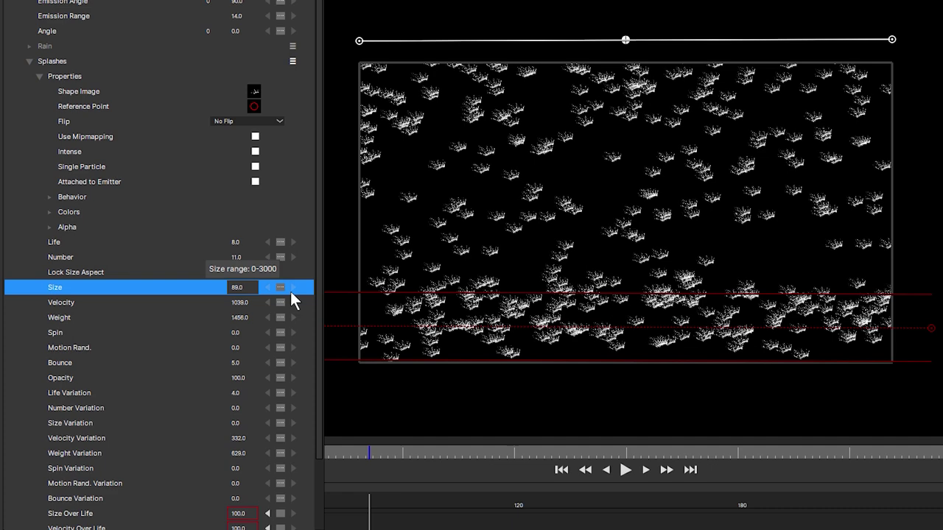
{"action": "left_click", "coordinate": [625, 471]}
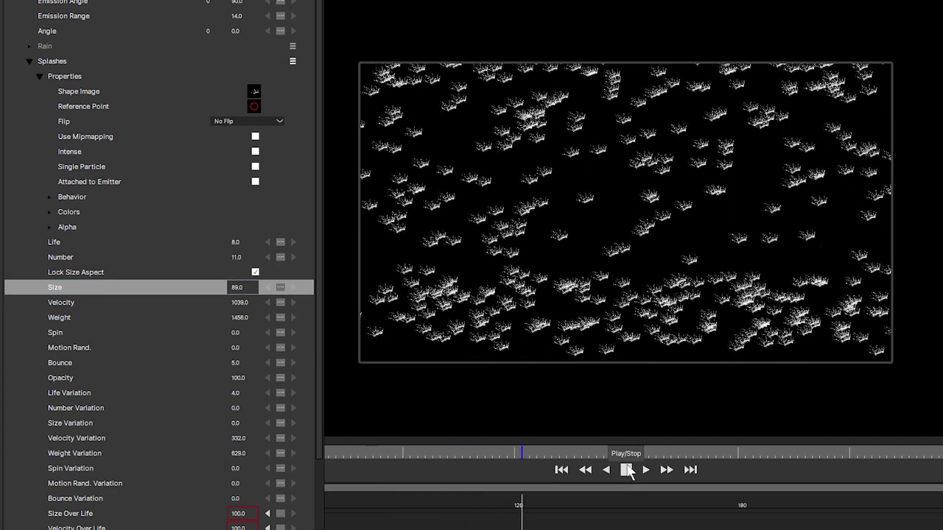
{"action": "left_click", "coordinate": [625, 471]}
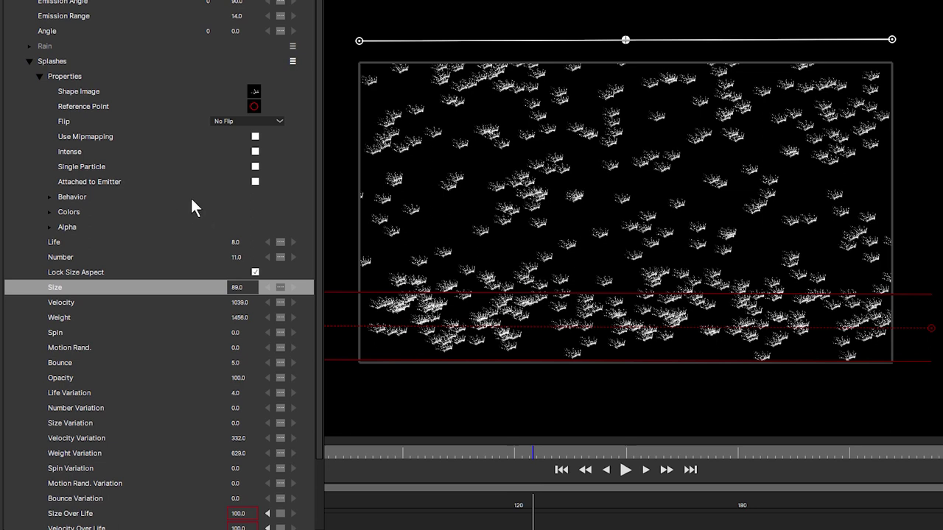
- In Splashes Behavior, keep Particle Angle on Specify and set the Angle to 21
{"action": "left_click", "coordinate": [49, 196]}
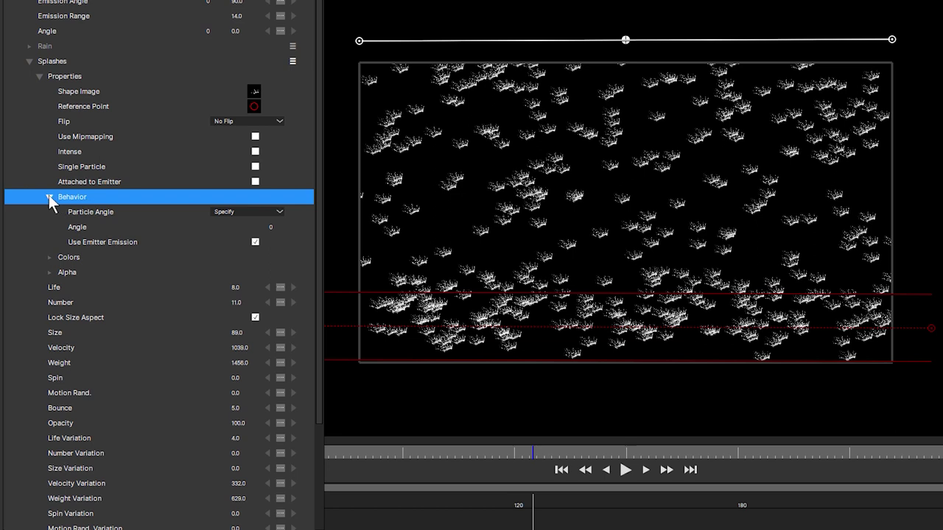
{"action": "left_click", "coordinate": [234, 212]}
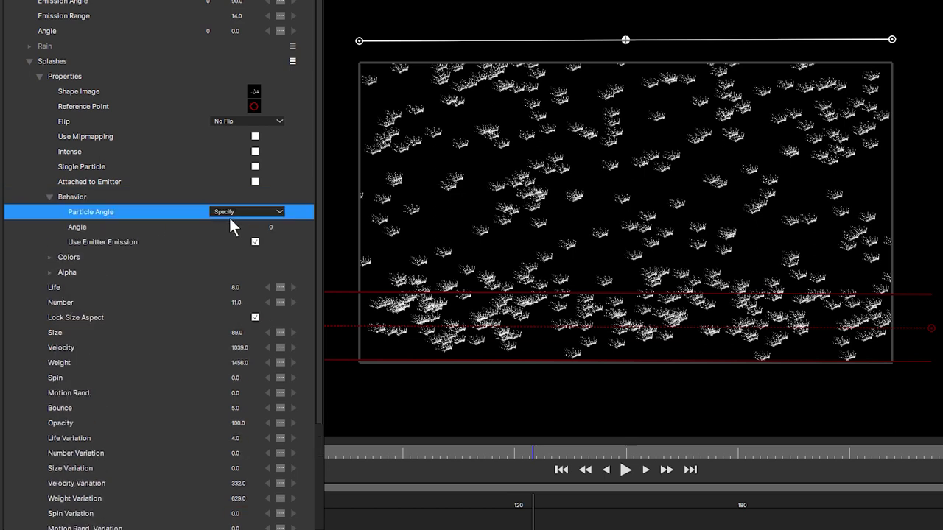
{"action": "left_click", "coordinate": [273, 227]}
{"action": "type", "text": "17"}
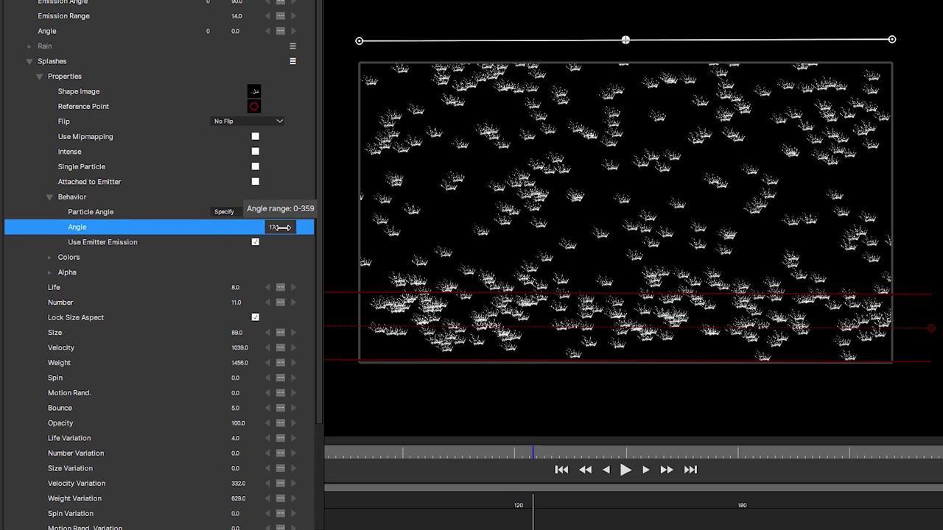
{"action": "left_click_drag", "start_coordinate": [284, 230], "coordinate": [316, 234]}
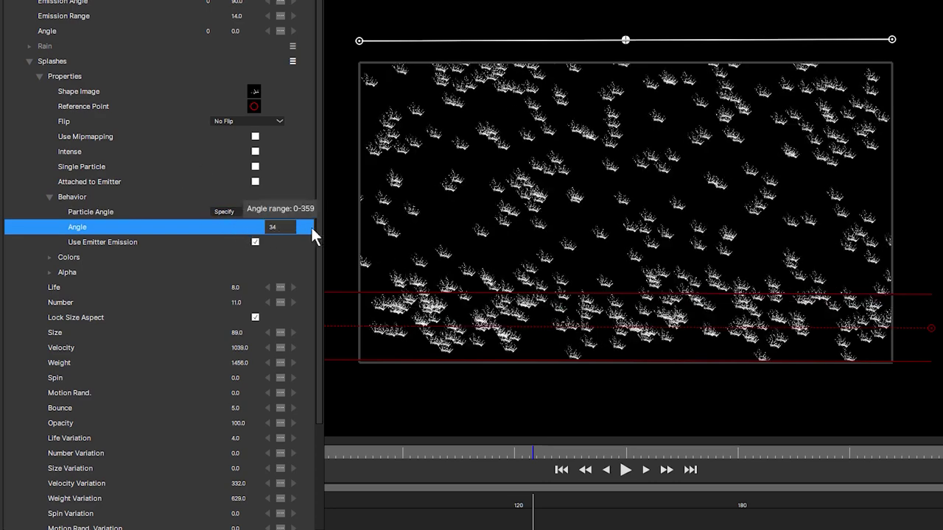
{"action": "key", "text": "BackSpace"}
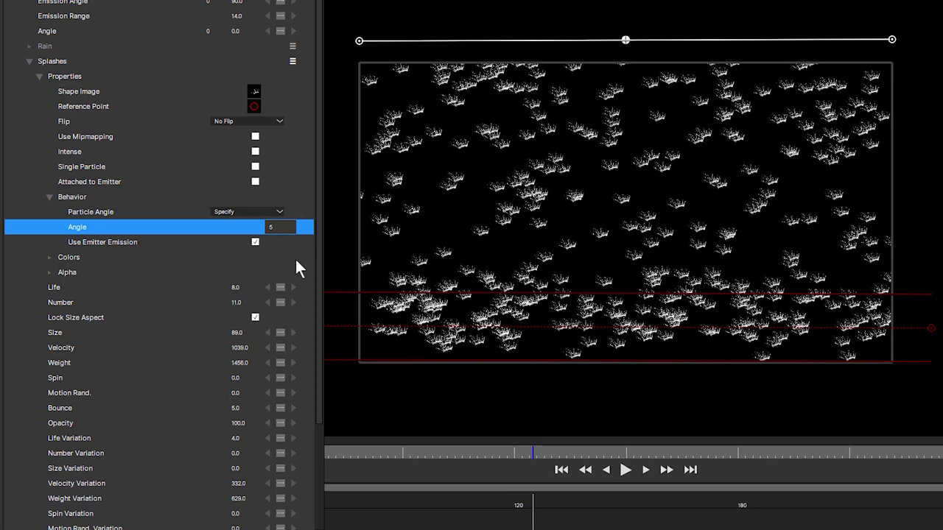
{"action": "key", "text": "Return"}
{"action": "left_click", "coordinate": [278, 226]}
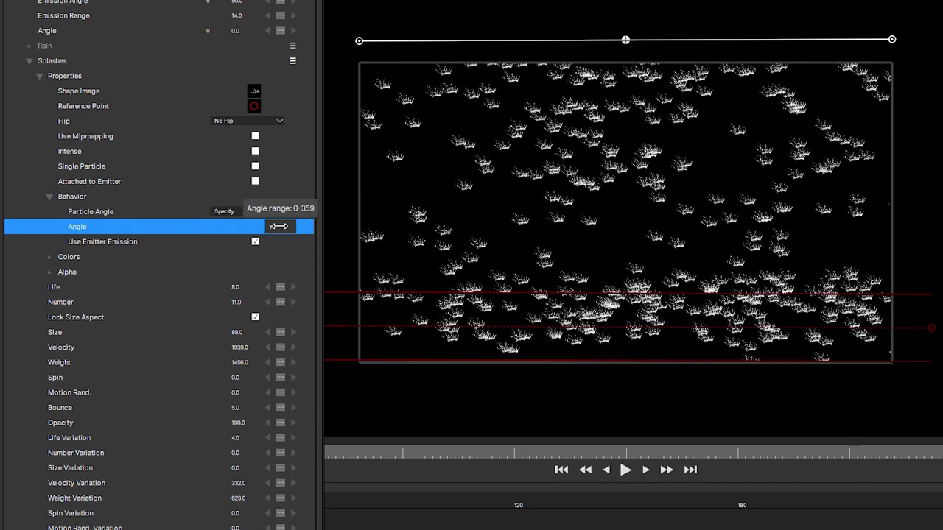
{"action": "left_click", "coordinate": [278, 226]}
{"action": "type", "text": "21"}
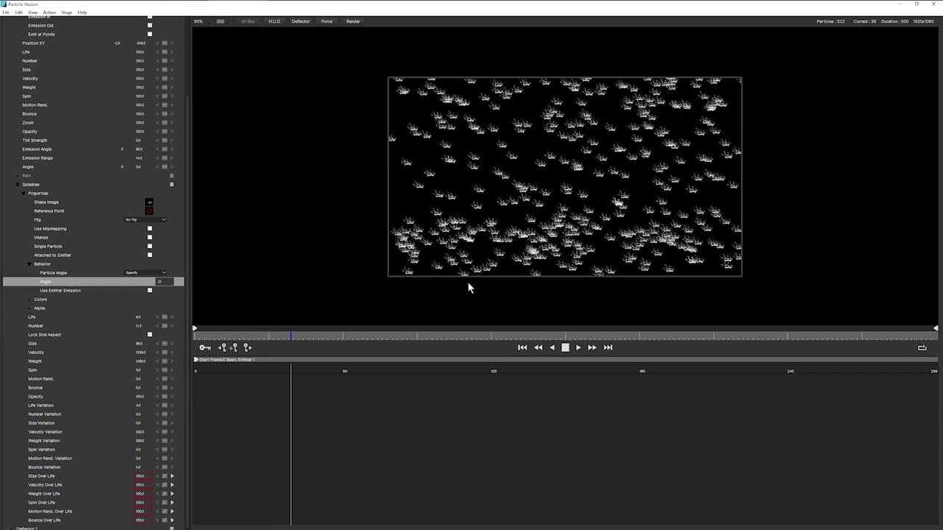
{"action": "key", "text": "space"}
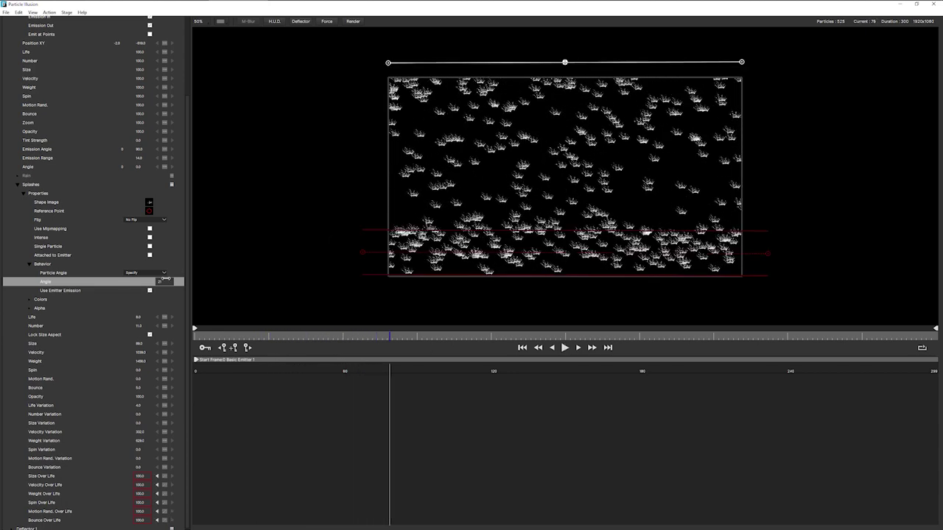
- Re-enable Rain to check frame 88, then disable the Rain particle type again
{"action": "left_click", "coordinate": [173, 178]}
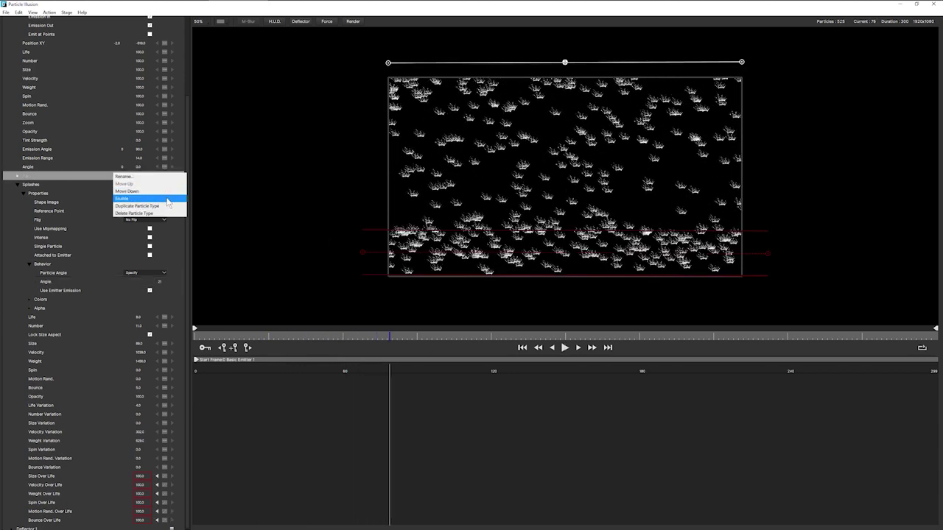
{"action": "left_click", "coordinate": [170, 203]}
{"action": "left_click_drag", "start_coordinate": [353, 334], "coordinate": [410, 335]}
{"action": "left_click", "coordinate": [171, 268]}
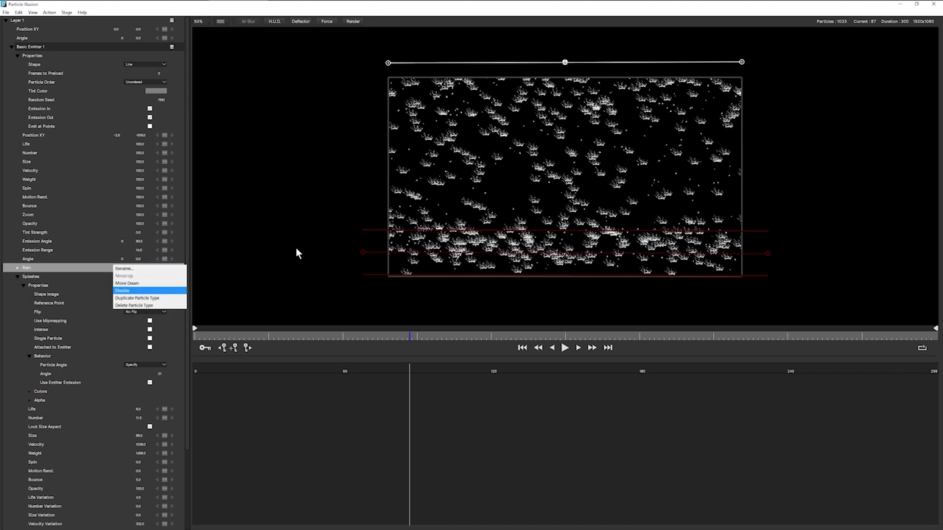
{"action": "key", "text": "Return"}
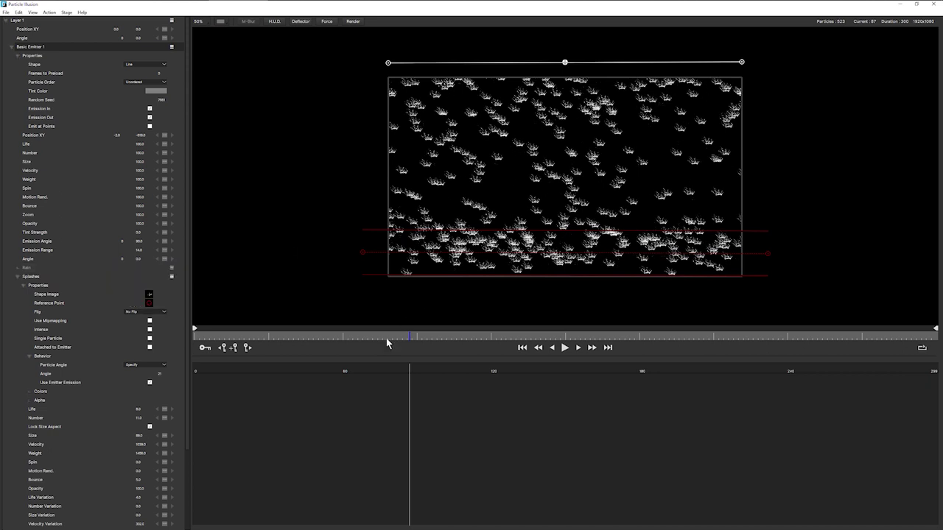
- Set the Splashes emission Number to 1 and preview the sparse splashes
{"action": "left_click", "coordinate": [140, 418]}
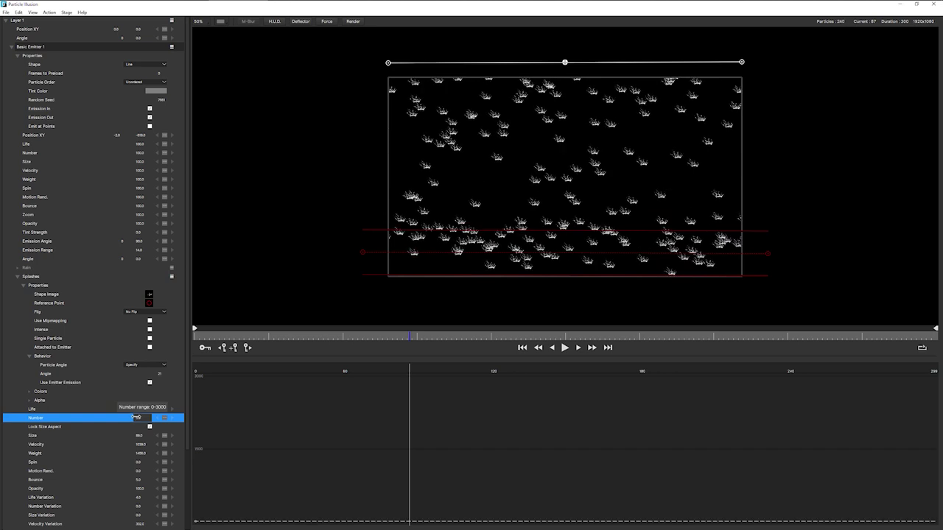
{"action": "type", "text": "1"}
{"action": "key", "text": "Return"}
{"action": "key", "text": "space"}
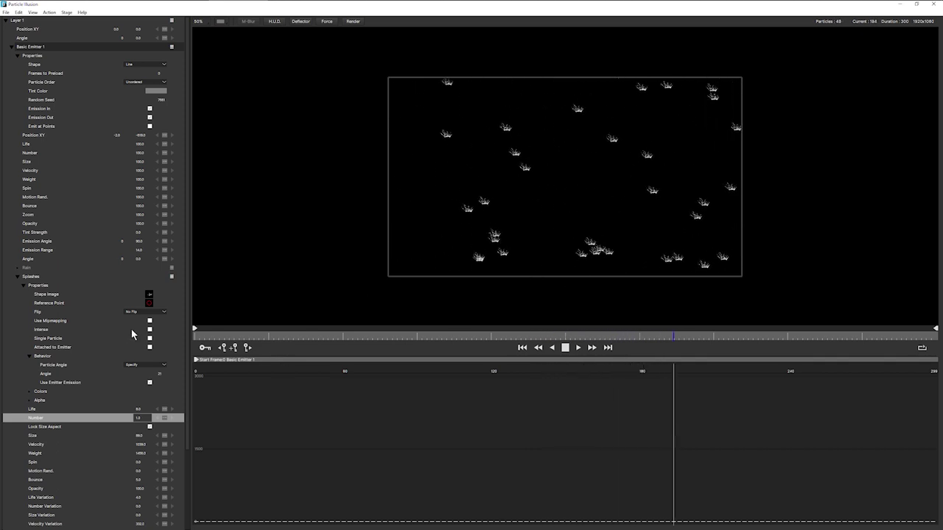
{"action": "key", "text": "space"}
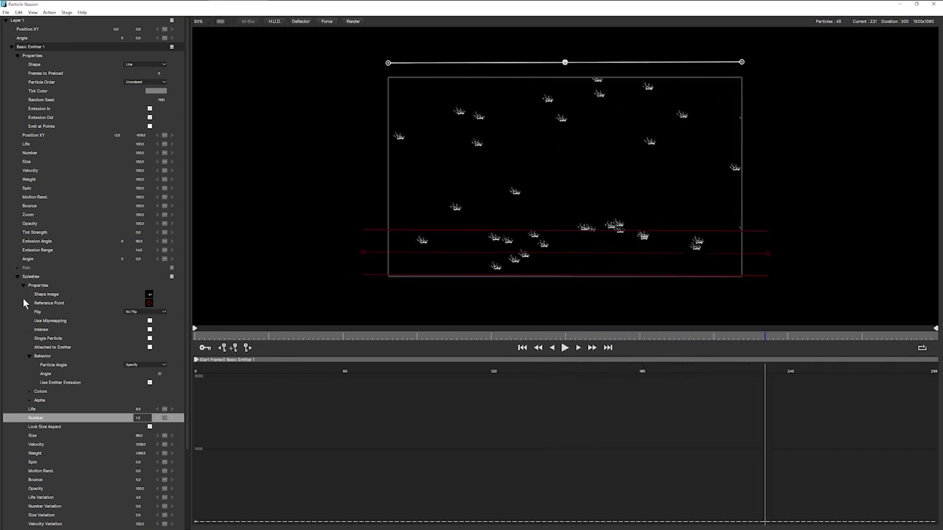
- Collapse Splashes Properties, show the Size Over Life curve, and return to frame 71
{"action": "left_click", "coordinate": [23, 285]}
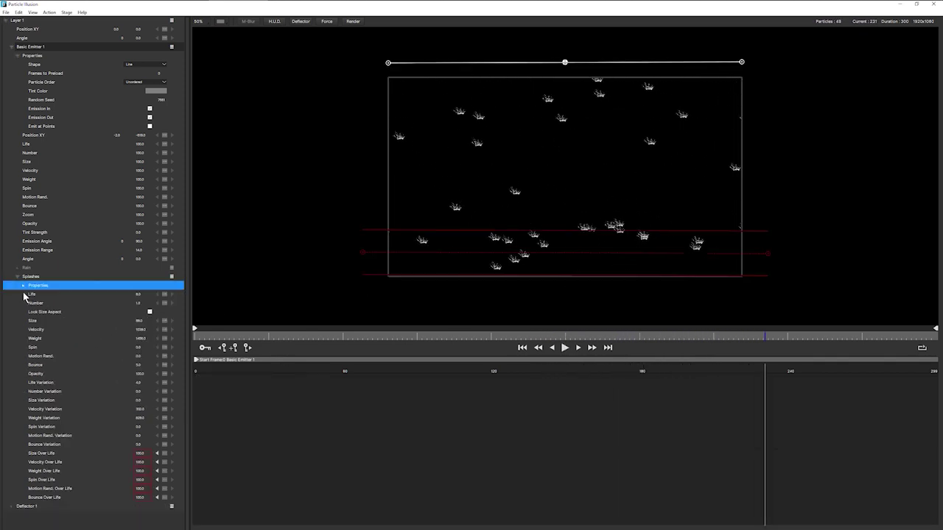
{"action": "left_click", "coordinate": [41, 454]}
{"action": "left_click", "coordinate": [49, 462]}
{"action": "left_click", "coordinate": [48, 472]}
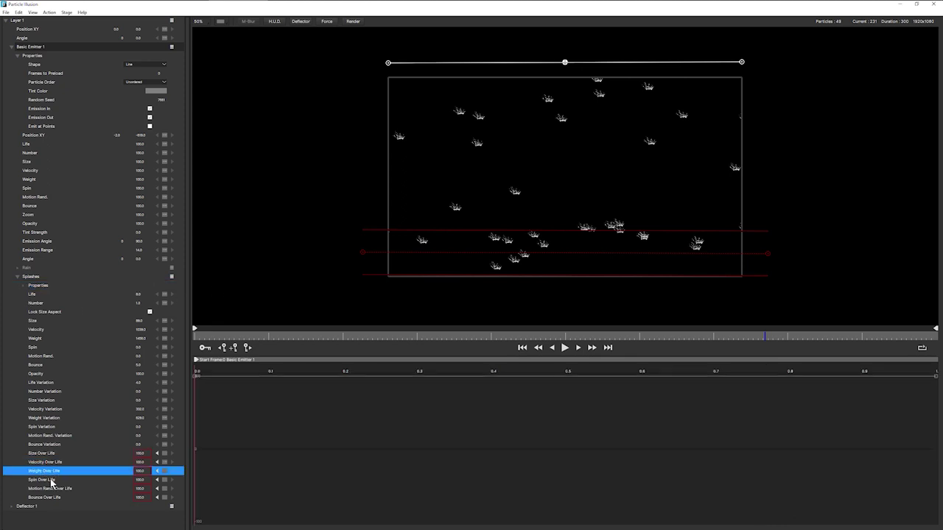
{"action": "left_click", "coordinate": [51, 480]}
{"action": "left_click", "coordinate": [52, 489]}
{"action": "left_click", "coordinate": [51, 498]}
{"action": "left_click", "coordinate": [46, 454]}
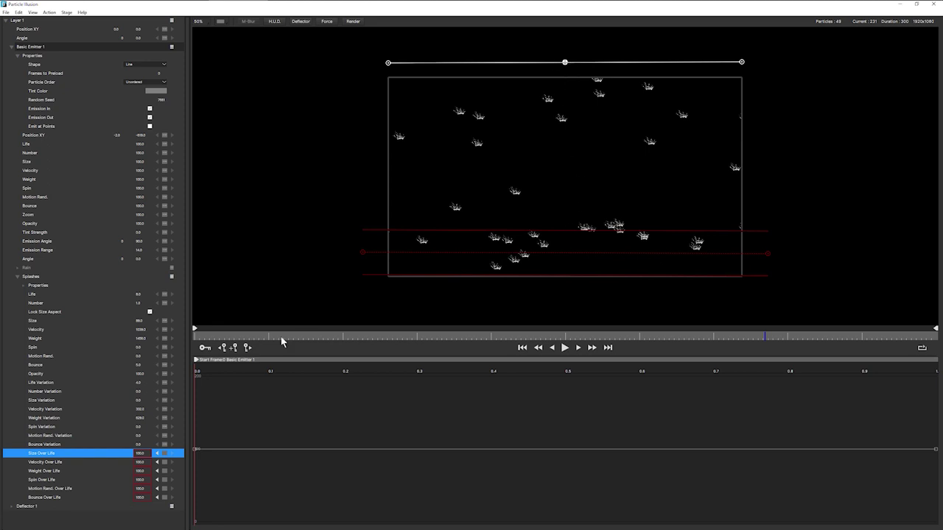
{"action": "left_click_drag", "start_coordinate": [235, 341], "coordinate": [417, 350]}
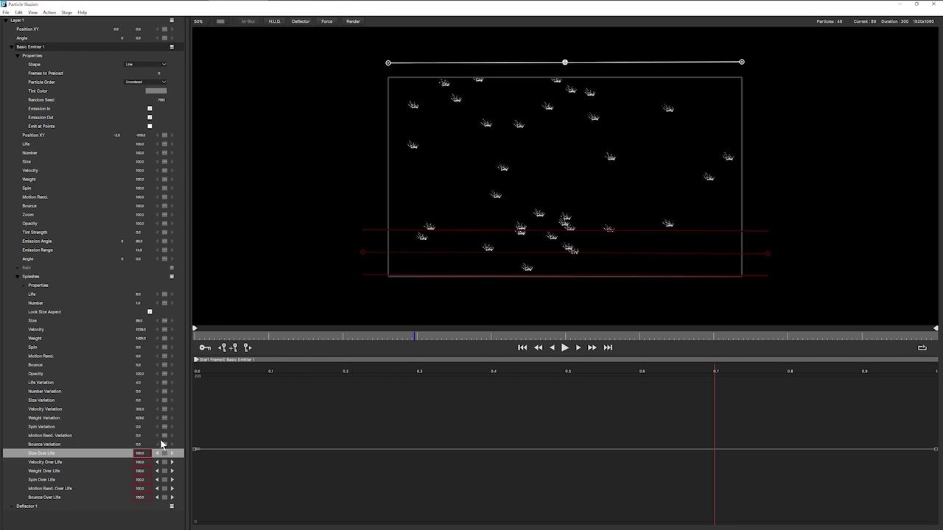
- Switch Splashes Size Over Life to Linear interpolation and shift the size keyframe later
{"action": "left_click", "coordinate": [162, 455]}
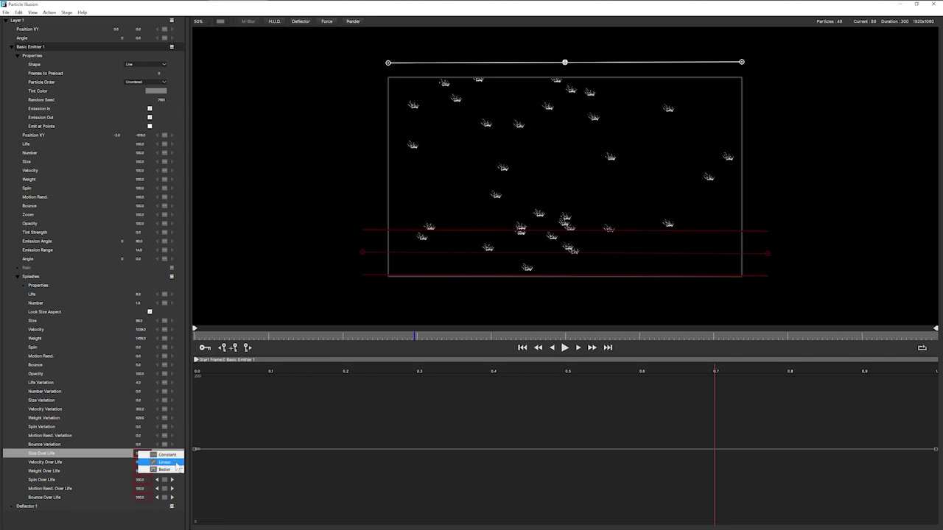
{"action": "left_click", "coordinate": [179, 463]}
{"action": "left_click_drag", "start_coordinate": [194, 450], "coordinate": [702, 522]}
{"action": "left_click", "coordinate": [122, 384]}
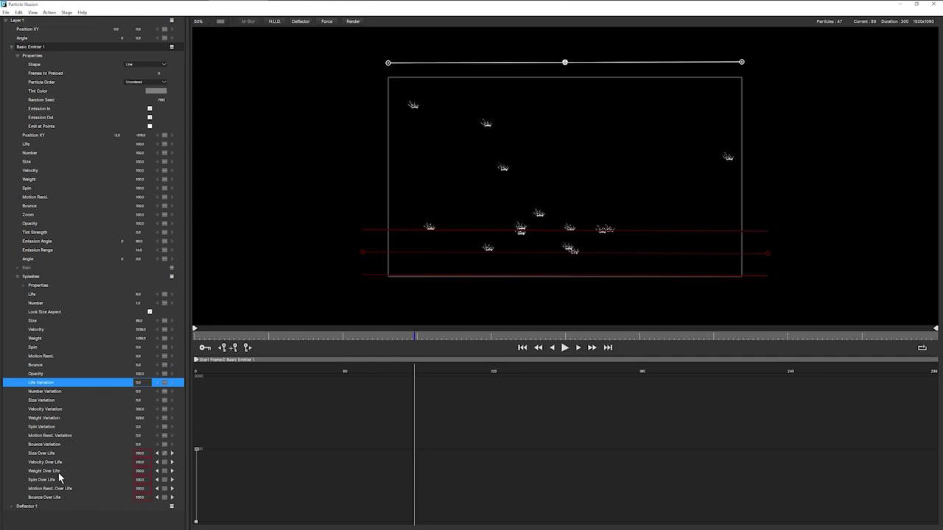
{"action": "left_click", "coordinate": [46, 454]}
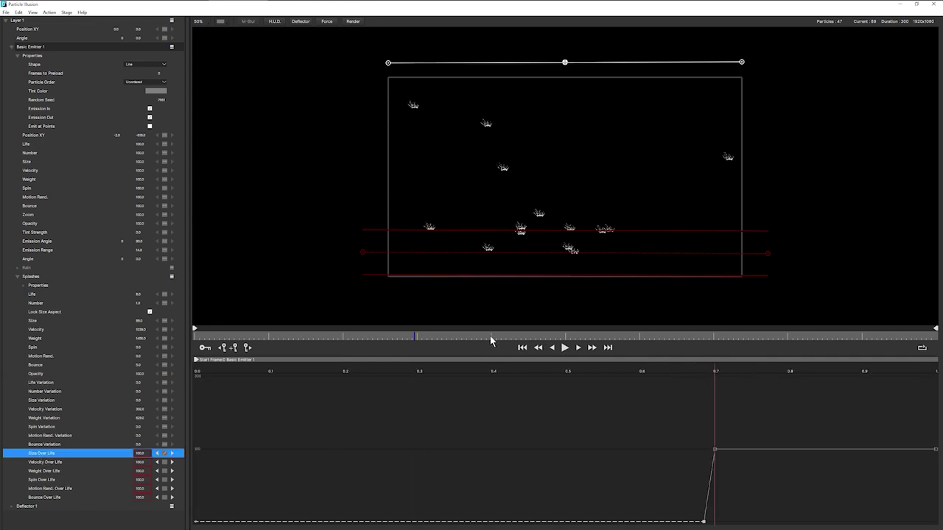
{"action": "left_click_drag", "start_coordinate": [410, 339], "coordinate": [338, 340]}
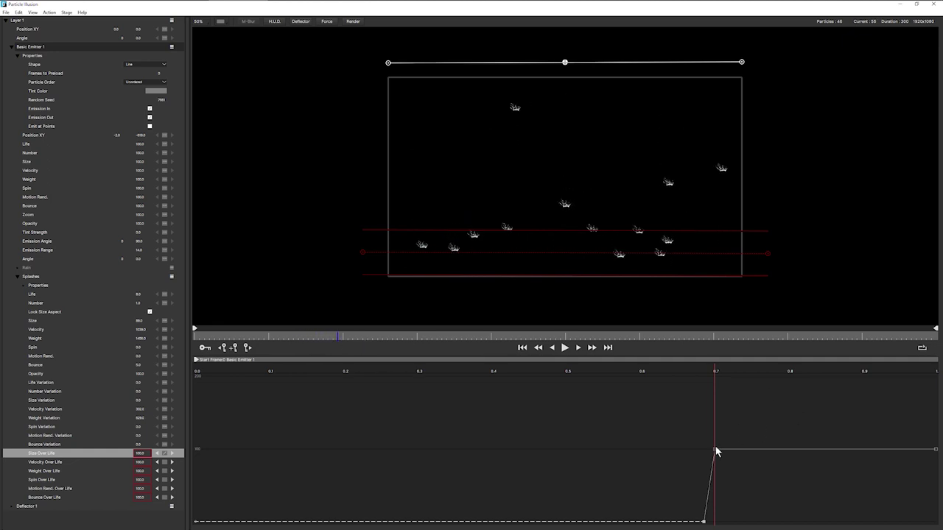
- Move the zero and full-size keyframes near life's end for a steep ramp, then preview
{"action": "left_click_drag", "start_coordinate": [715, 450], "coordinate": [820, 449]}
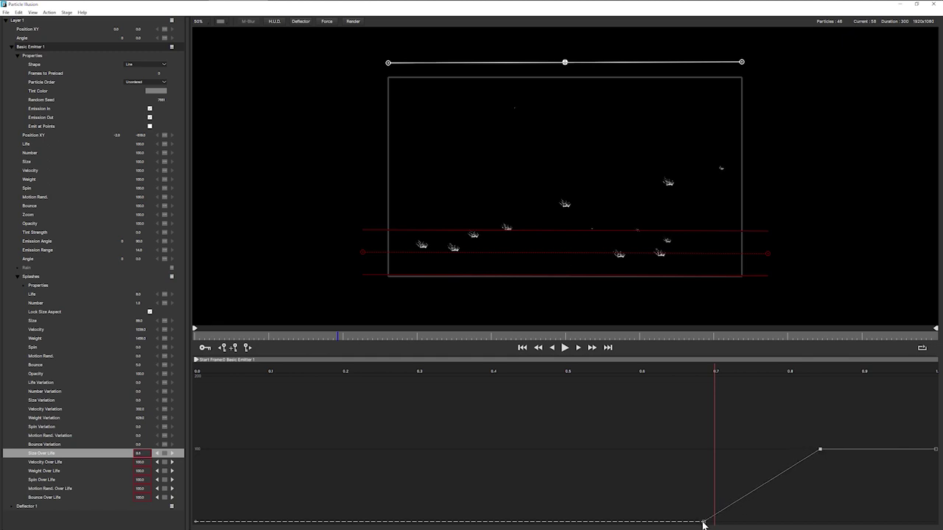
{"action": "left_click_drag", "start_coordinate": [704, 522], "coordinate": [800, 521]}
{"action": "mouse_move", "coordinate": [722, 337]}
{"action": "left_mouse_down"}
{"action": "mouse_move", "coordinate": [751, 341]}
{"action": "mouse_move", "coordinate": [689, 336]}
{"action": "left_mouse_up"}
{"action": "left_click_drag", "start_coordinate": [820, 448], "coordinate": [902, 447]}
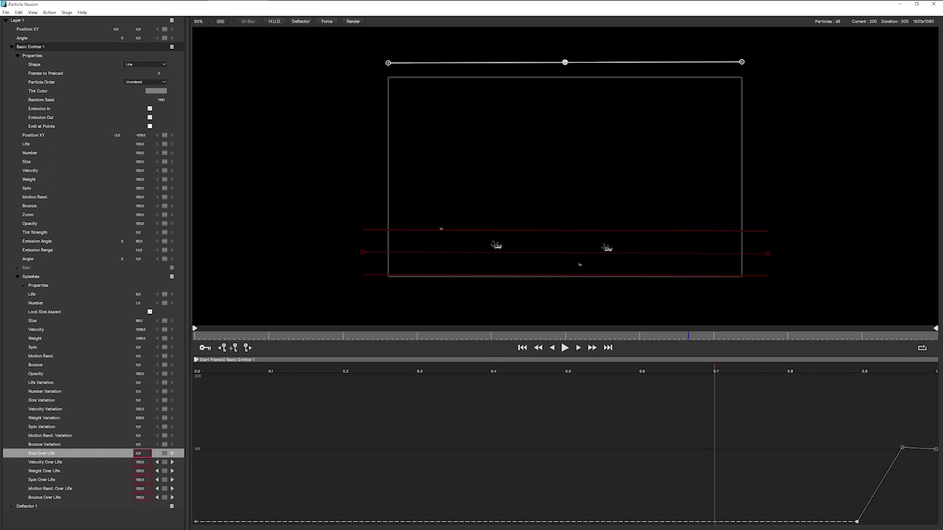
{"action": "mouse_move", "coordinate": [688, 337]}
{"action": "left_mouse_down"}
{"action": "mouse_move", "coordinate": [677, 337]}
{"action": "mouse_move", "coordinate": [764, 338]}
{"action": "left_mouse_up"}
{"action": "left_click", "coordinate": [564, 347]}
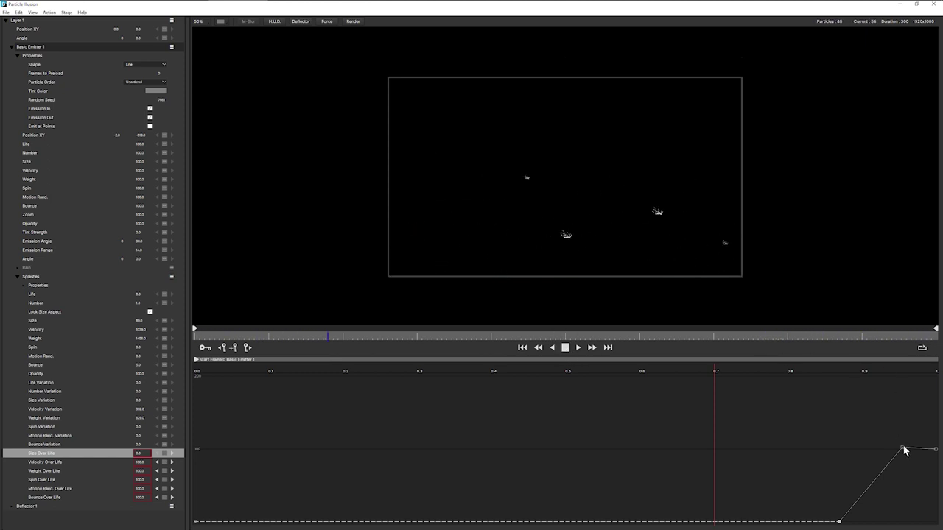
{"action": "left_click_drag", "start_coordinate": [904, 447], "coordinate": [920, 448]}
{"action": "key", "text": "space"}
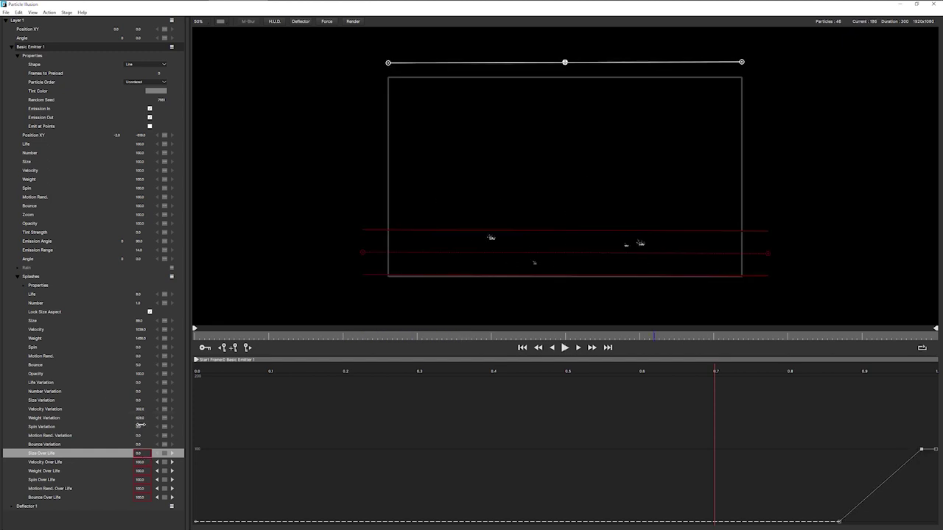
- Set Splashes Bounce to 1.0, Bounce Variation to 5.0 and Spin Variation to 5.0, then play
{"action": "left_click", "coordinate": [135, 366]}
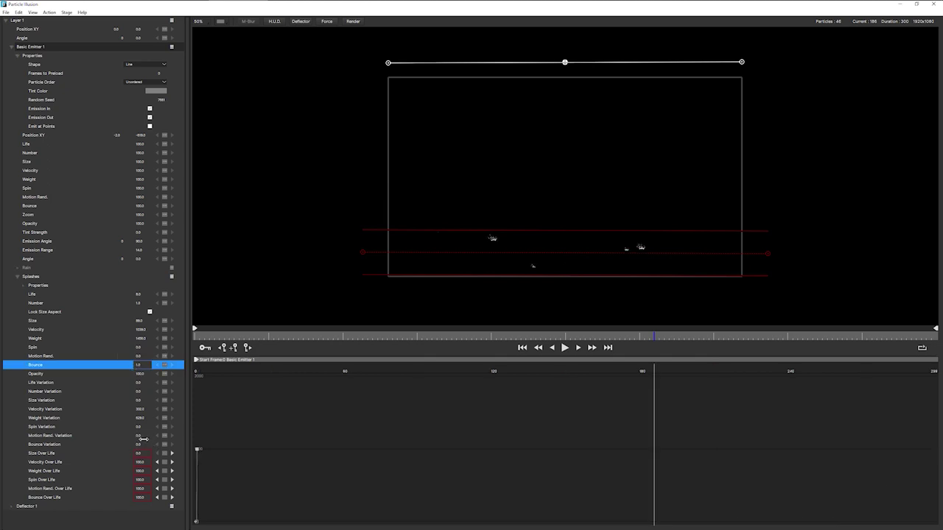
{"action": "left_click", "coordinate": [140, 445]}
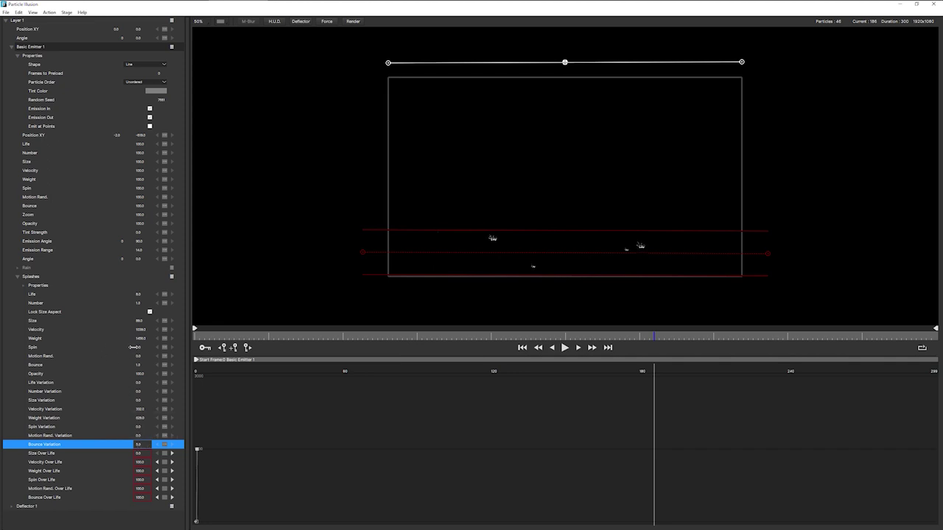
{"action": "left_click_drag", "start_coordinate": [144, 426], "coordinate": [139, 427]}
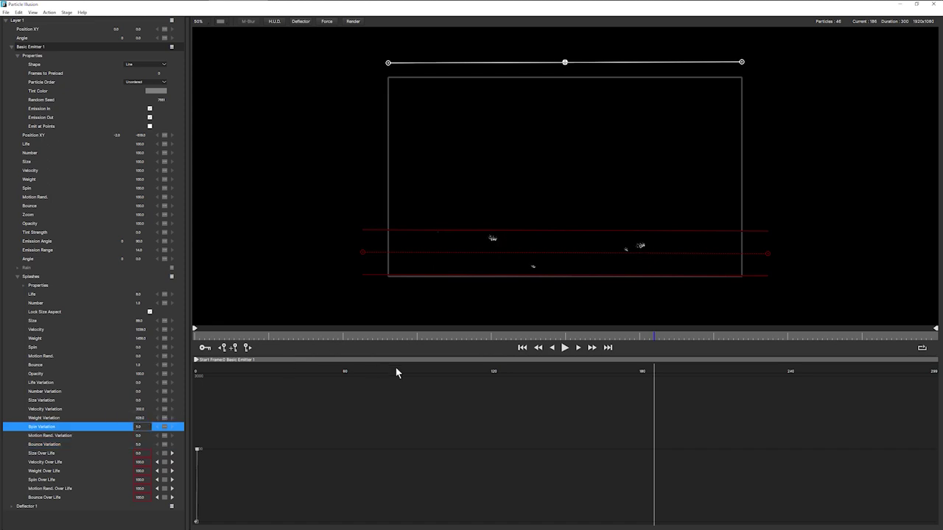
{"action": "key", "text": "space"}
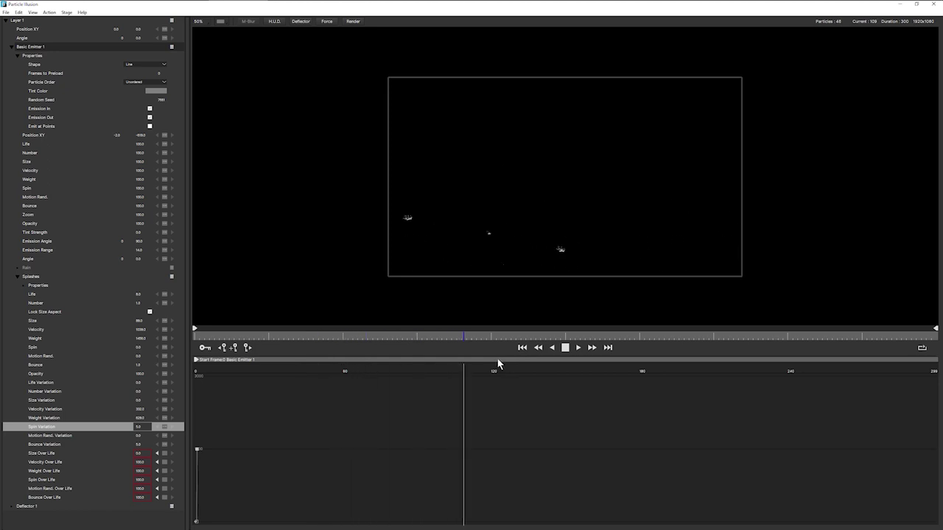
- Shape the Splashes Spin Over Life curve to hold 0 until about 0.7 of life, then ramp up, and preview
{"action": "left_click", "coordinate": [44, 479]}
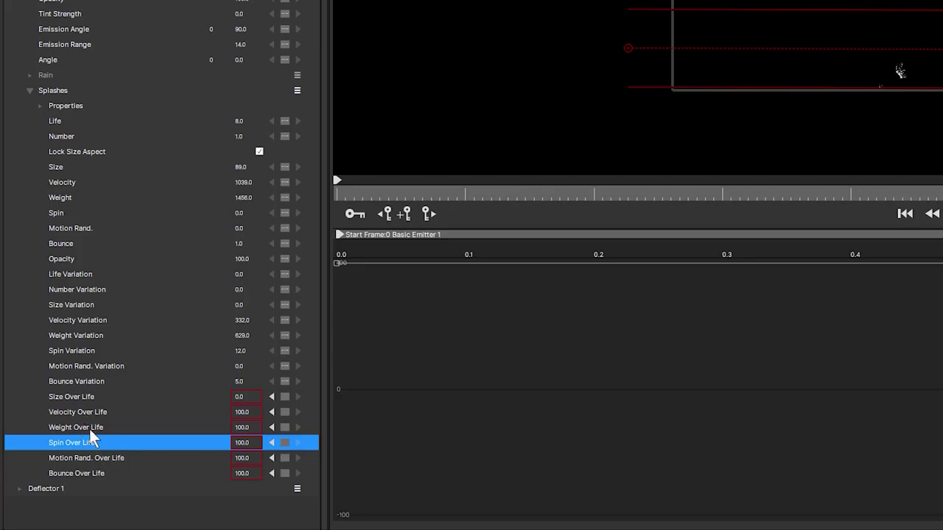
{"action": "left_click", "coordinate": [900, 71]}
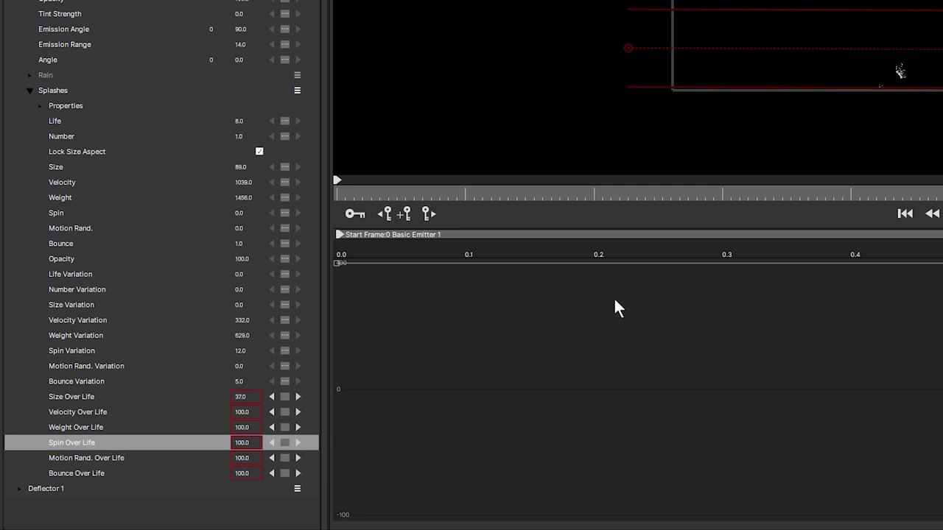
{"action": "left_click_drag", "start_coordinate": [336, 267], "coordinate": [942, 389]}
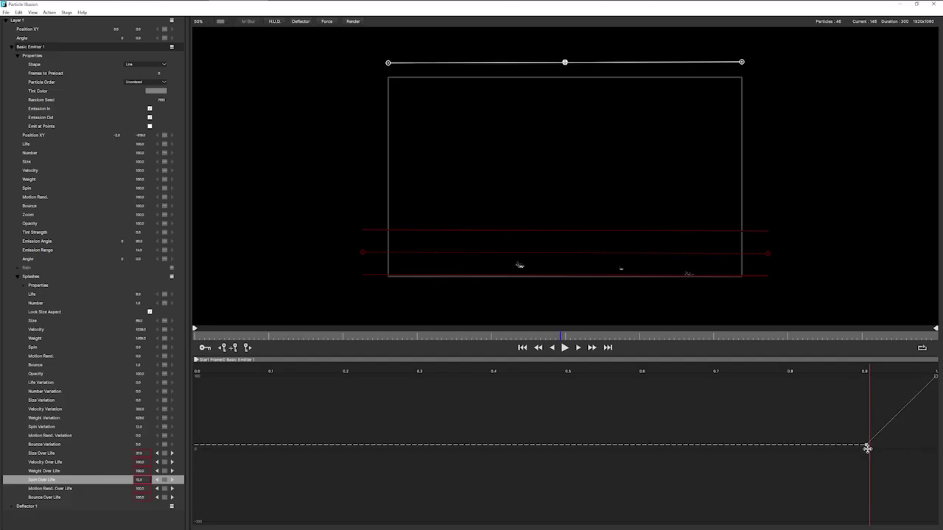
{"action": "left_click_drag", "start_coordinate": [867, 448], "coordinate": [870, 448]}
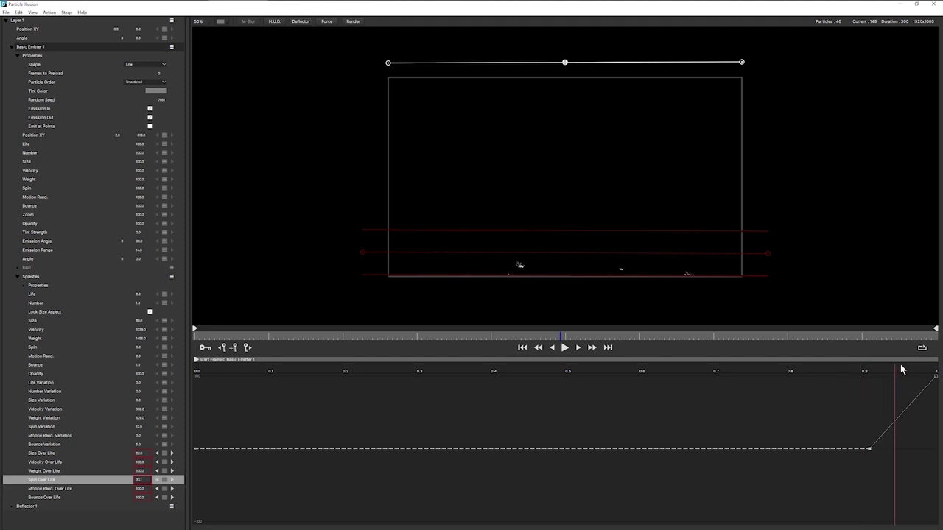
{"action": "left_click_drag", "start_coordinate": [934, 375], "coordinate": [907, 372]}
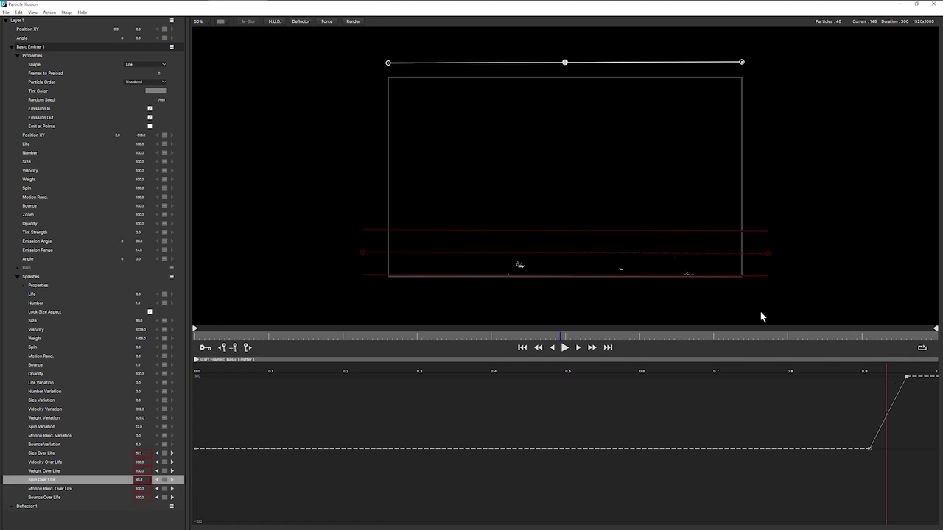
{"action": "left_click_drag", "start_coordinate": [564, 338], "coordinate": [600, 340]}
{"action": "left_click_drag", "start_coordinate": [869, 448], "coordinate": [728, 449]}
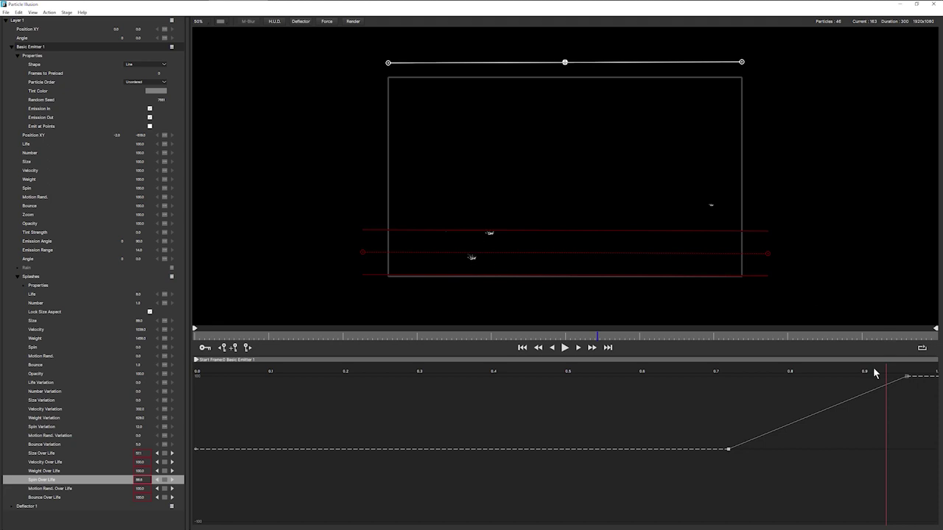
{"action": "left_click_drag", "start_coordinate": [603, 336], "coordinate": [642, 338]}
{"action": "key", "text": "space"}
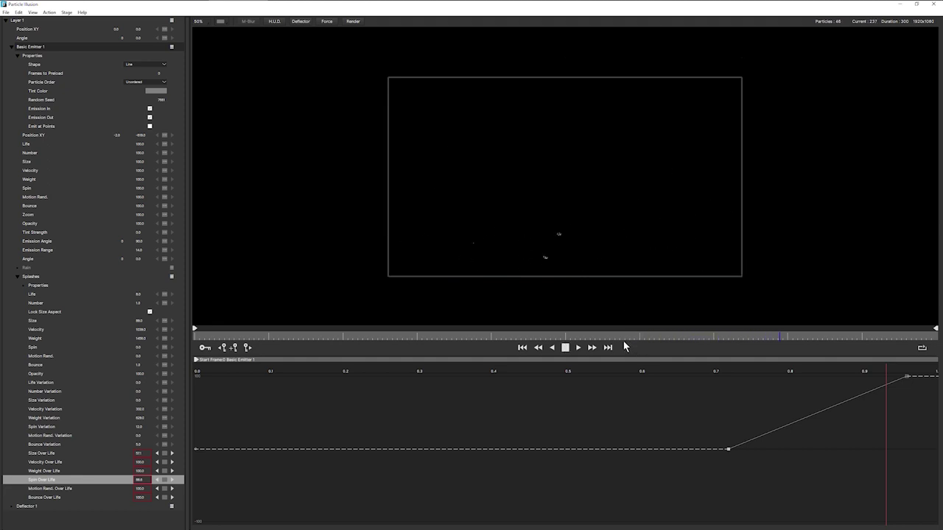
- Raise Splashes Size Variation from 5 to 10, enlarge the splash size, and turn on motion blur
{"action": "left_click", "coordinate": [148, 400]}
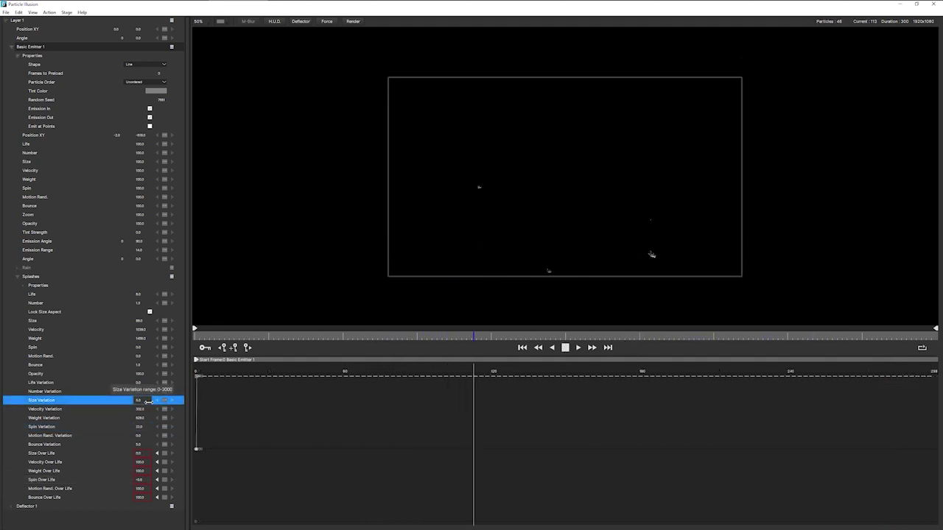
{"action": "left_click_drag", "start_coordinate": [148, 401], "coordinate": [153, 406]}
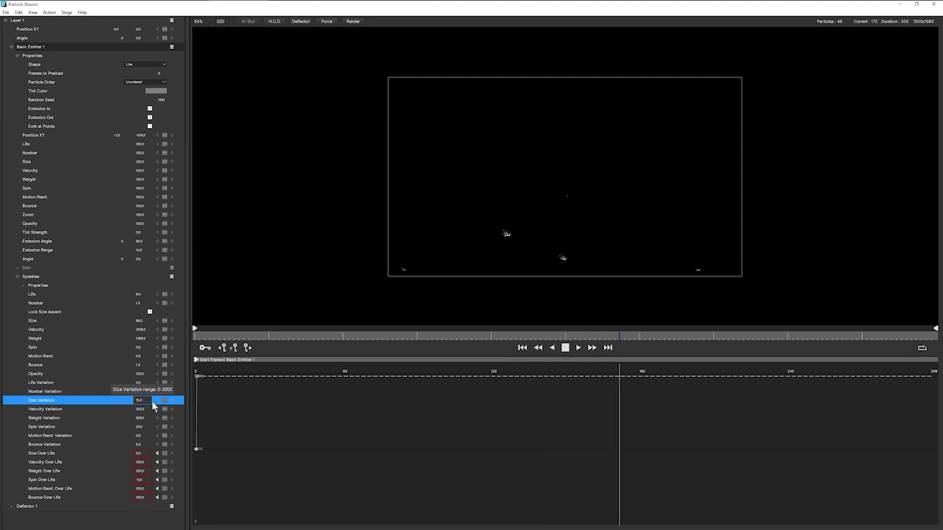
{"action": "left_click", "coordinate": [136, 321]}
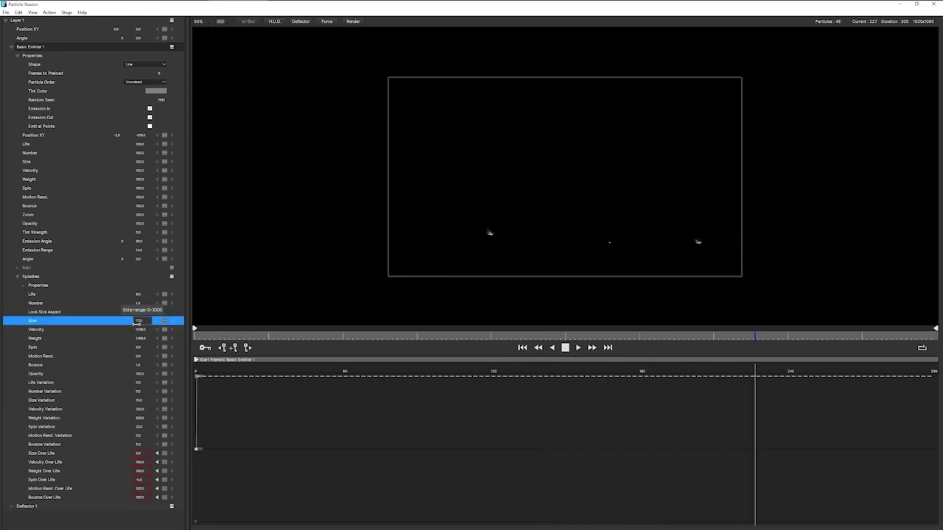
{"action": "left_click_drag", "start_coordinate": [137, 322], "coordinate": [148, 322]}
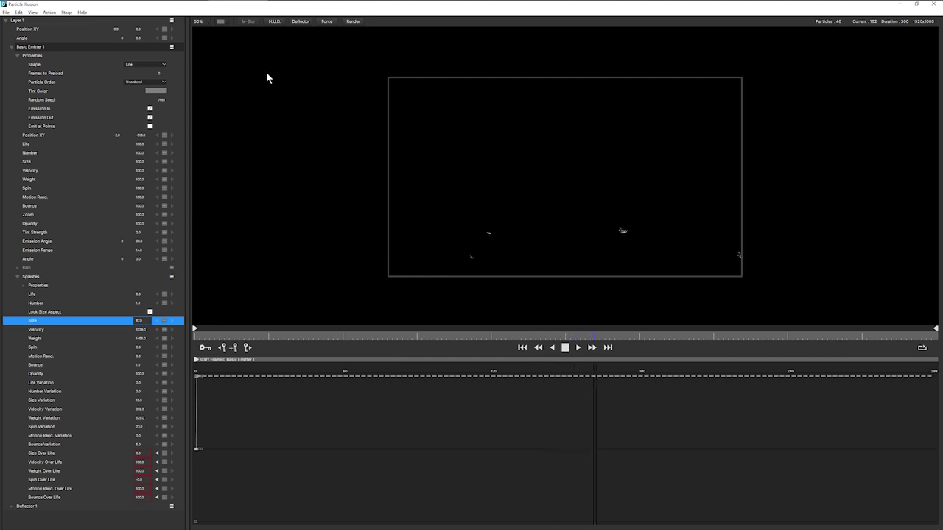
{"action": "left_click", "coordinate": [249, 22]}
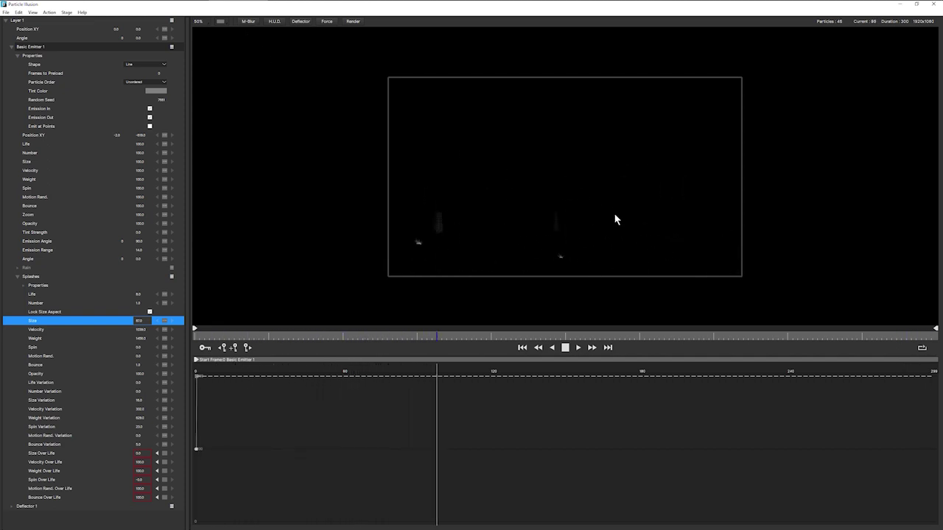
- Make the Splashes Size Over Life curve linear, lower the added point to about 50, and preview
{"action": "left_click", "coordinate": [795, 339]}
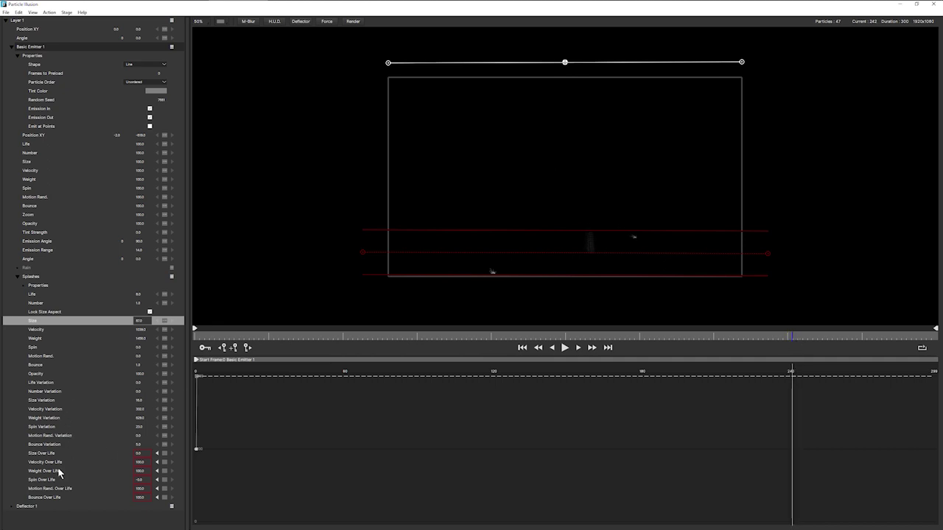
{"action": "left_click", "coordinate": [163, 454]}
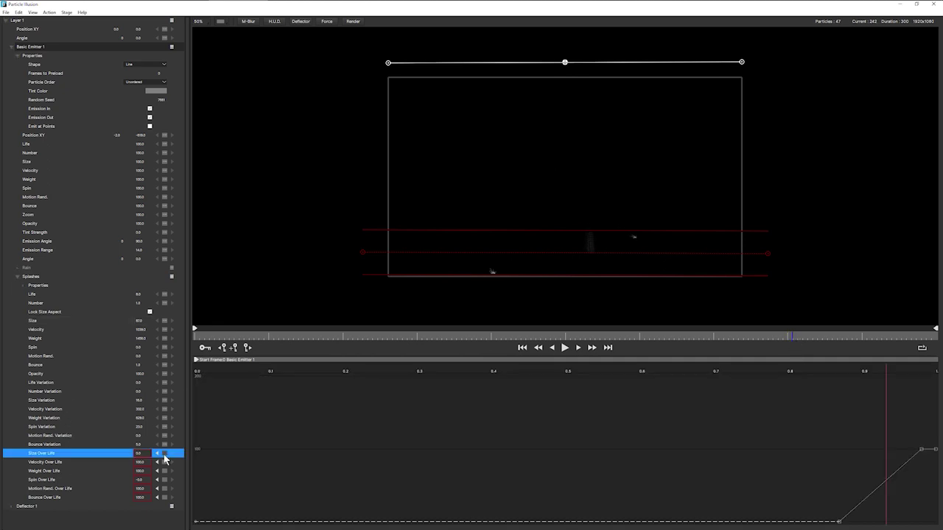
{"action": "left_click", "coordinate": [163, 454]}
{"action": "left_click", "coordinate": [170, 462]}
{"action": "left_click_drag", "start_coordinate": [886, 480], "coordinate": [885, 489]}
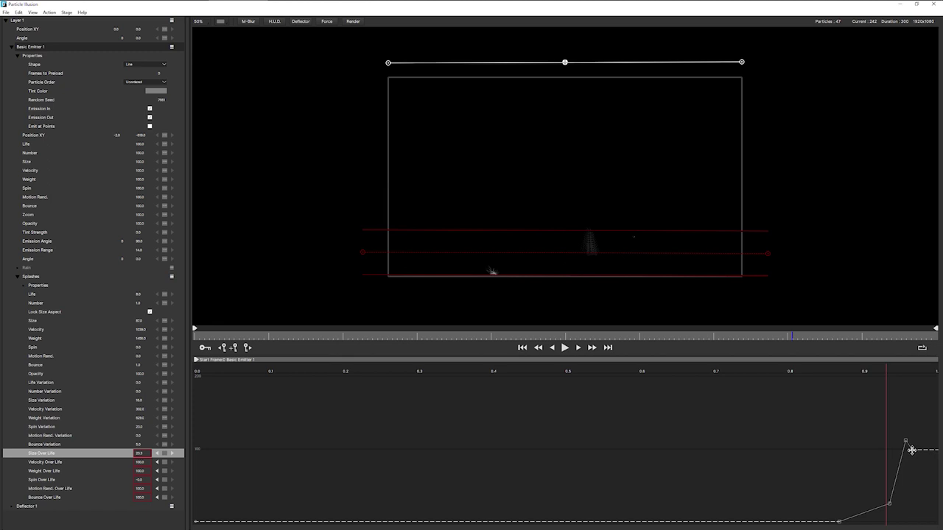
{"action": "key", "text": "space"}
- Re-enable the Rain particle type and play the animation
{"action": "left_click", "coordinate": [172, 268]}
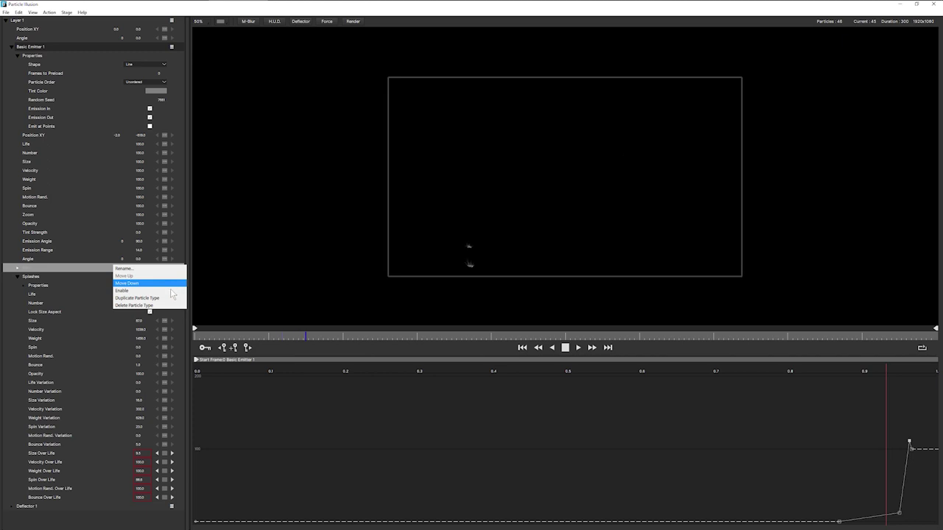
{"action": "left_click", "coordinate": [172, 294]}
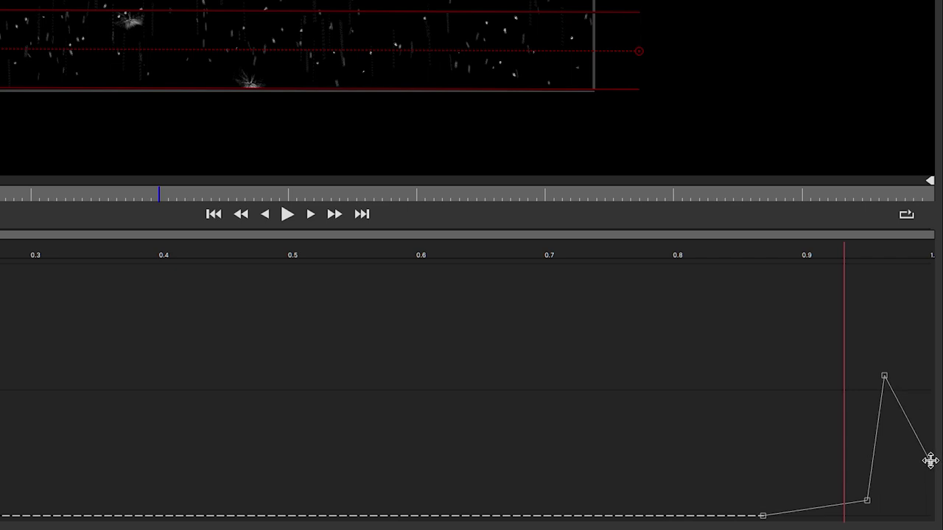
{"action": "key", "text": "space"}
- Make the Splashes Size Over Life curve peak near 0.95 of life, then drop to zero
{"action": "left_click_drag", "start_coordinate": [933, 459], "coordinate": [930, 516]}
{"action": "left_click_drag", "start_coordinate": [867, 501], "coordinate": [812, 426]}
{"action": "left_click_drag", "start_coordinate": [883, 376], "coordinate": [863, 385]}
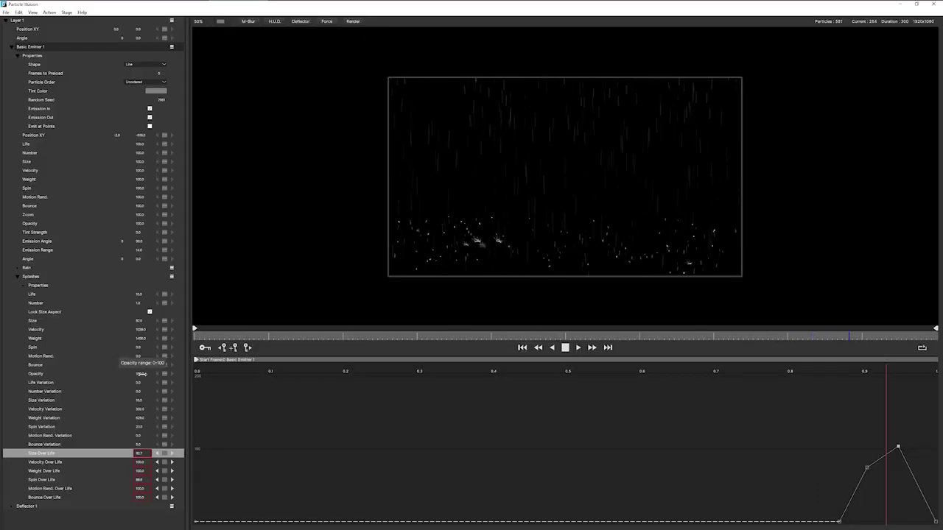
{"action": "left_click", "coordinate": [122, 374]}
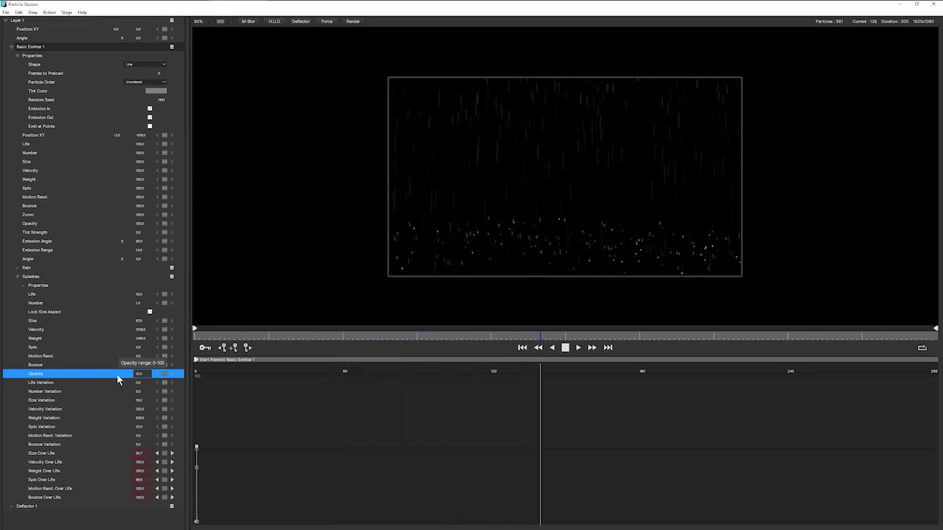
{"action": "left_click", "coordinate": [54, 266]}
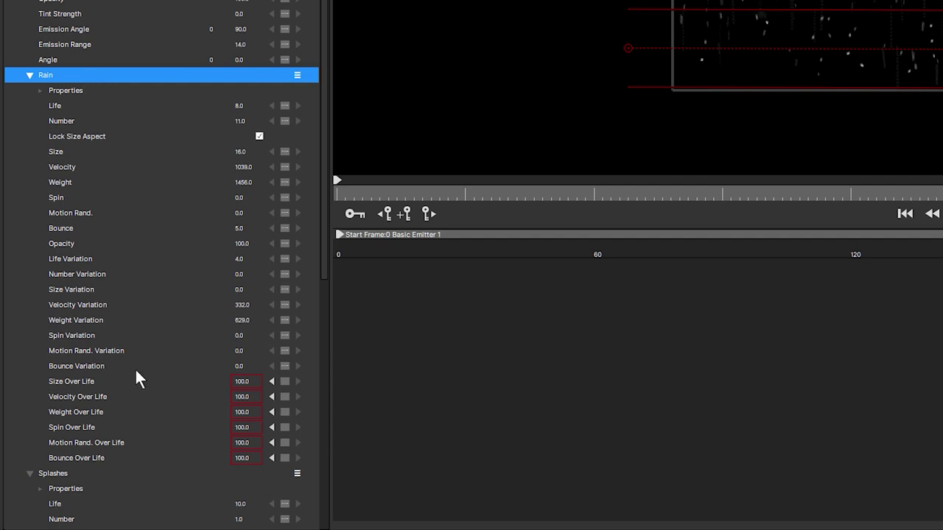
- Keep Rain drops at full size until about 0.83 of life, then shrink them to zero
{"action": "left_click", "coordinate": [76, 381]}
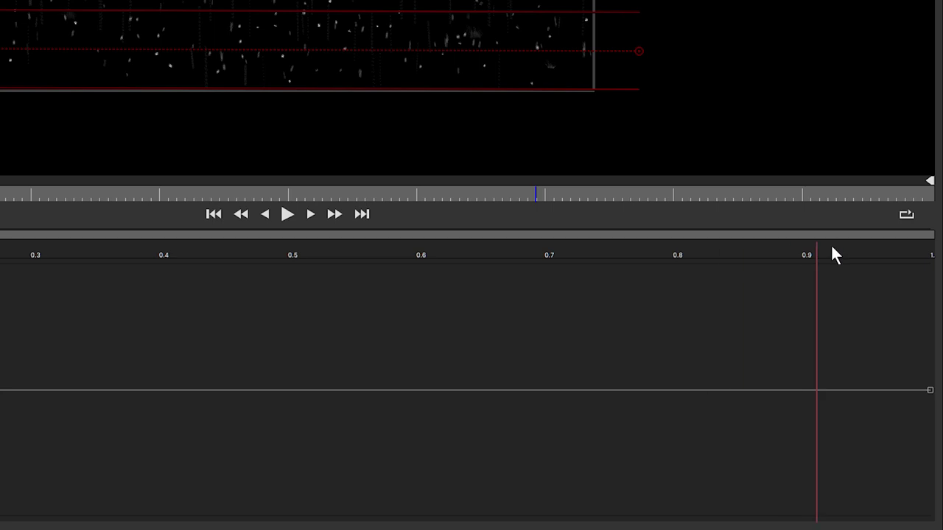
{"action": "left_click", "coordinate": [831, 248]}
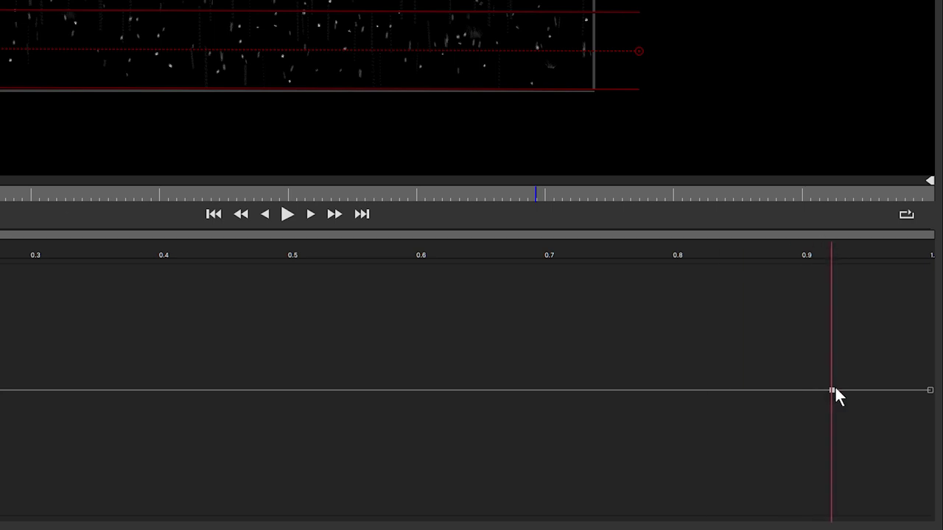
{"action": "left_click_drag", "start_coordinate": [930, 392], "coordinate": [932, 417]}
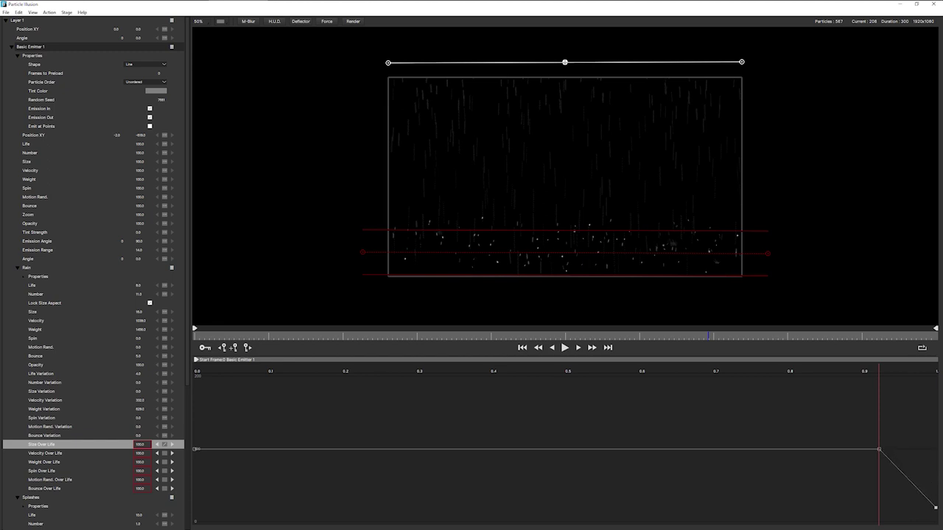
{"action": "left_click_drag", "start_coordinate": [880, 449], "coordinate": [849, 450]}
{"action": "key", "text": "space"}
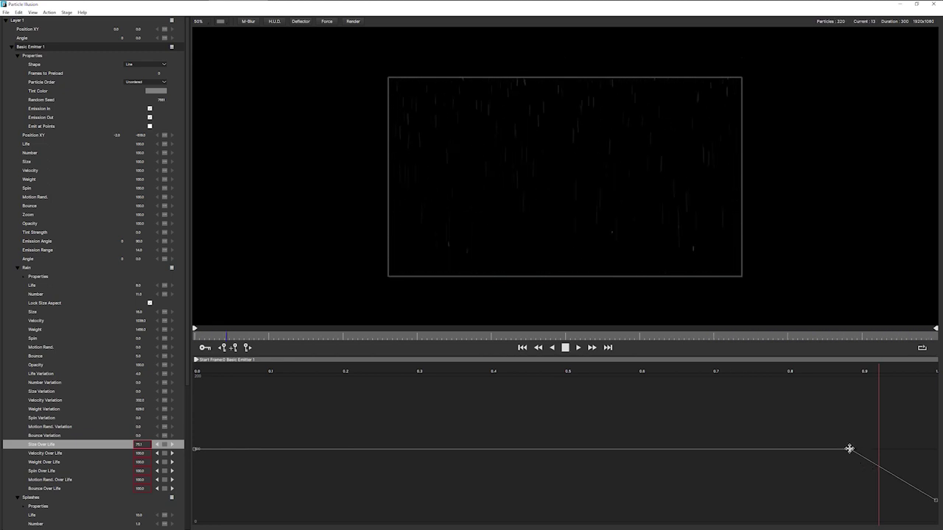
{"action": "left_click_drag", "start_coordinate": [849, 449], "coordinate": [813, 449]}
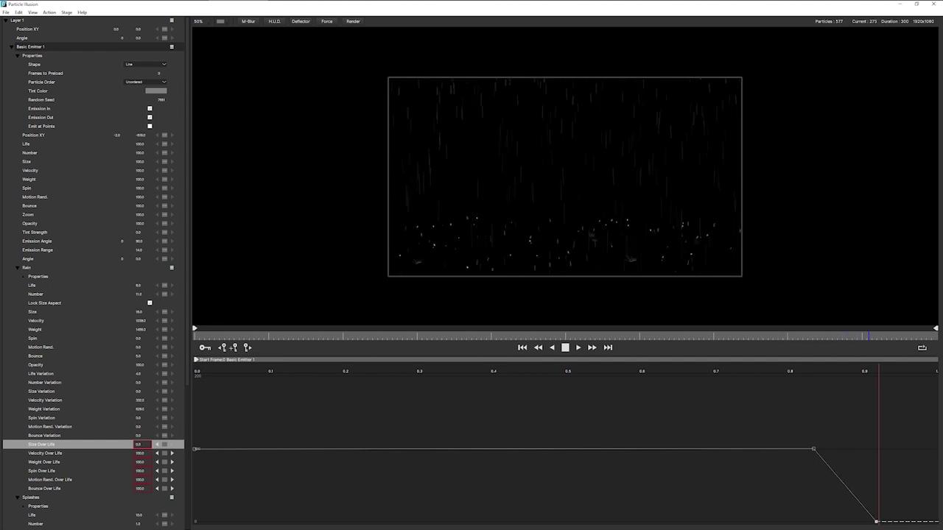
{"action": "left_click_drag", "start_coordinate": [877, 521], "coordinate": [873, 521]}
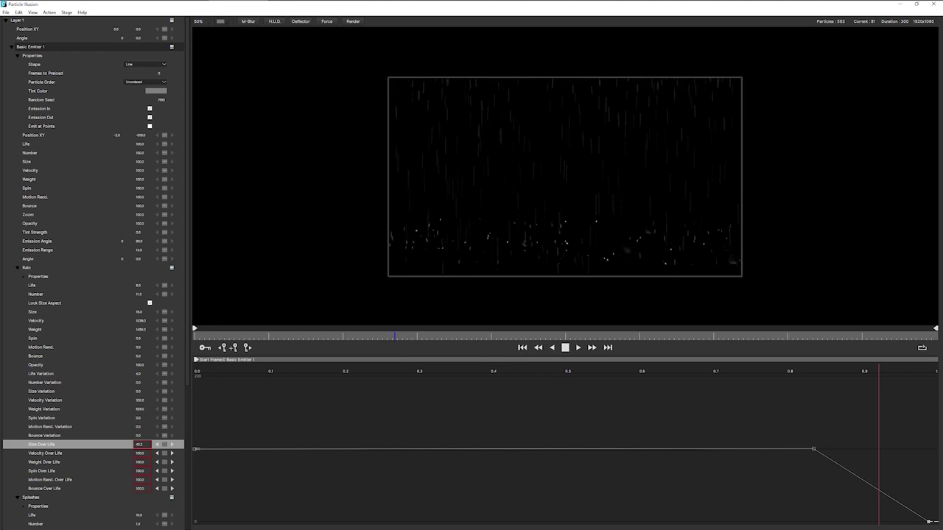
{"action": "left_click", "coordinate": [137, 357]}
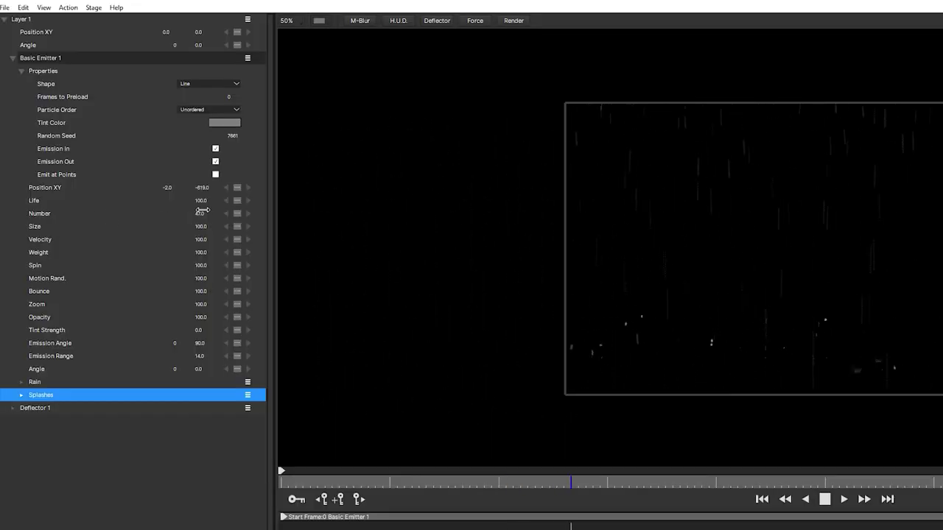
- Raise Basic Emitter 1's Number to 400, enter 300 for Frames to Preload, and play
{"action": "left_click_drag", "start_coordinate": [214, 212], "coordinate": [785, 191]}
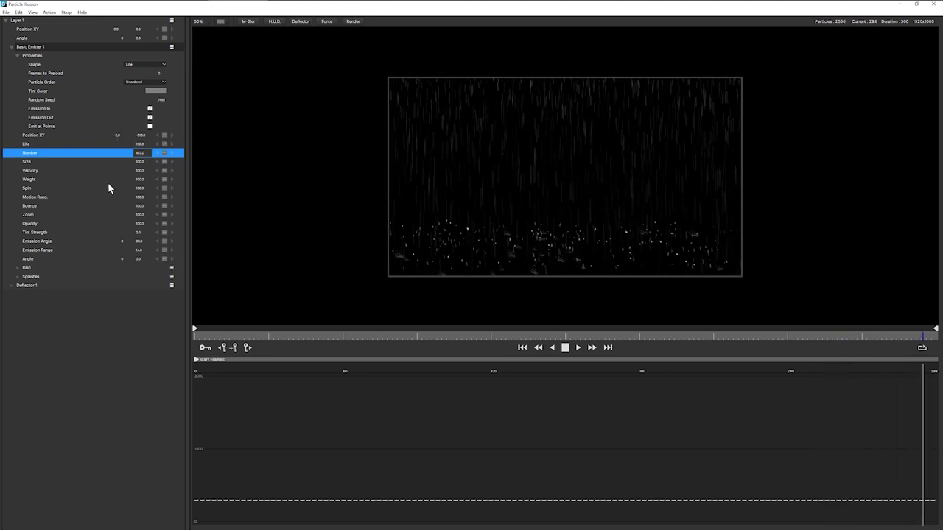
{"action": "left_click", "coordinate": [158, 73]}
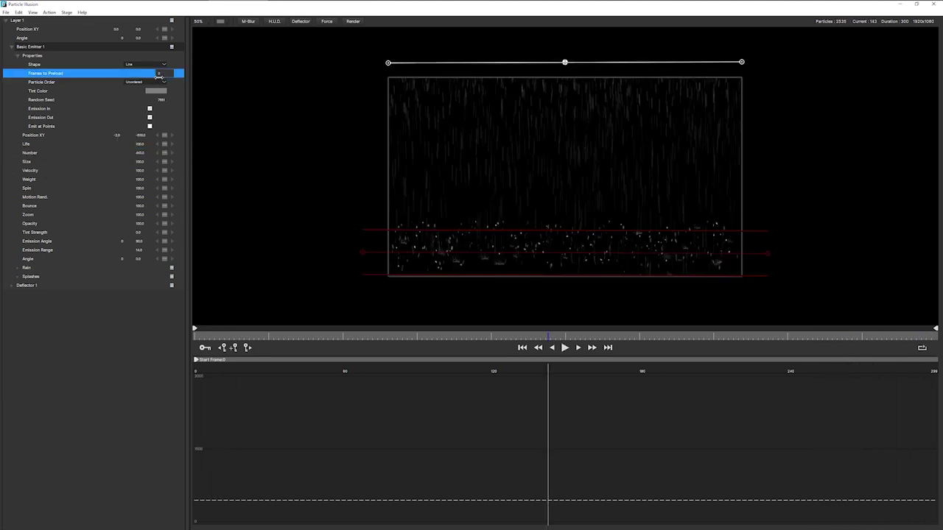
{"action": "type", "text": "3"}
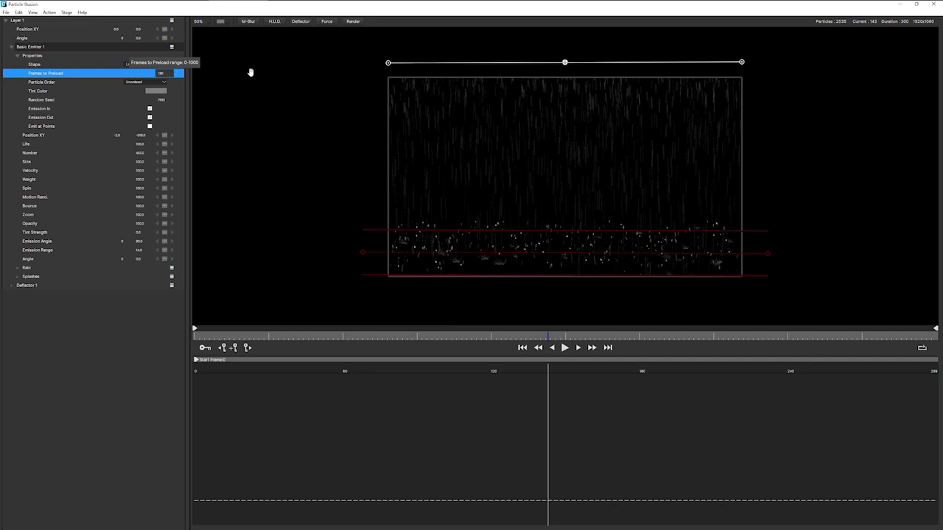
{"action": "type", "text": "00"}
{"action": "key", "text": "Return"}
{"action": "key", "text": "space"}
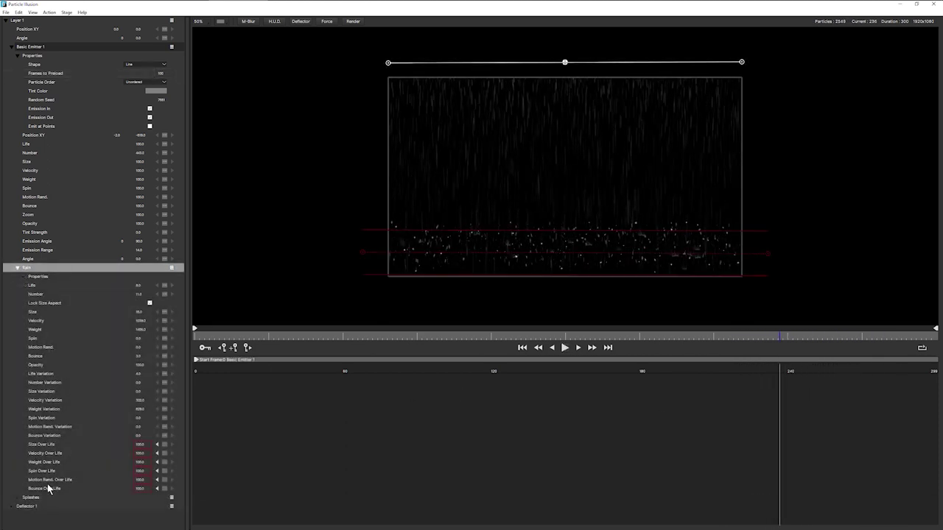
- Make Rain's Bounce Over Life linear, holding 100 until about 0.82 of life, then dropping to zero
{"action": "left_click", "coordinate": [53, 492]}
{"action": "right_click", "coordinate": [164, 489]}
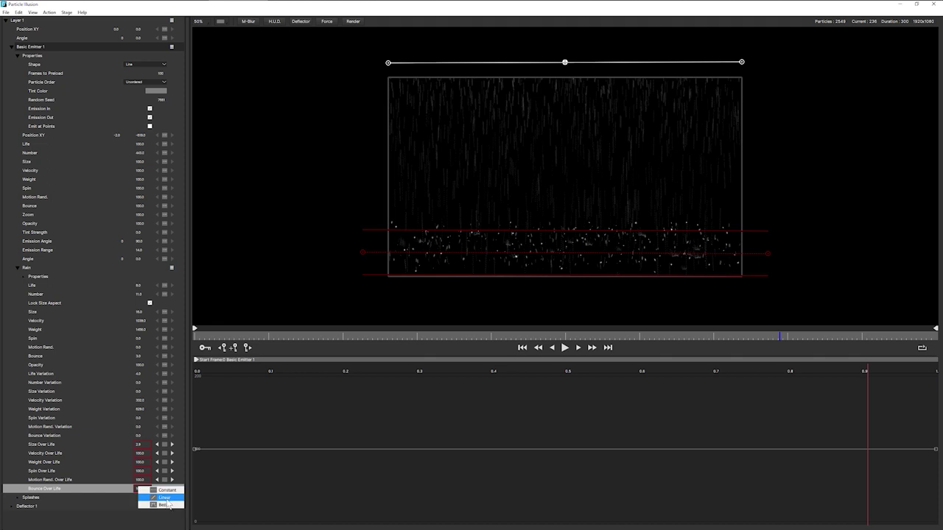
{"action": "left_click", "coordinate": [176, 501]}
{"action": "left_click_drag", "start_coordinate": [934, 448], "coordinate": [936, 519]}
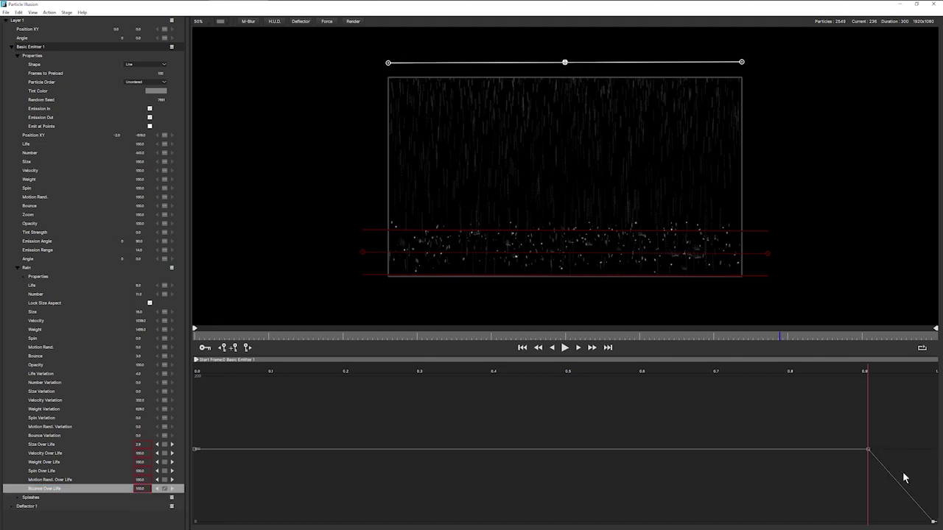
{"action": "left_click_drag", "start_coordinate": [868, 449], "coordinate": [804, 449]}
{"action": "key", "text": "space"}
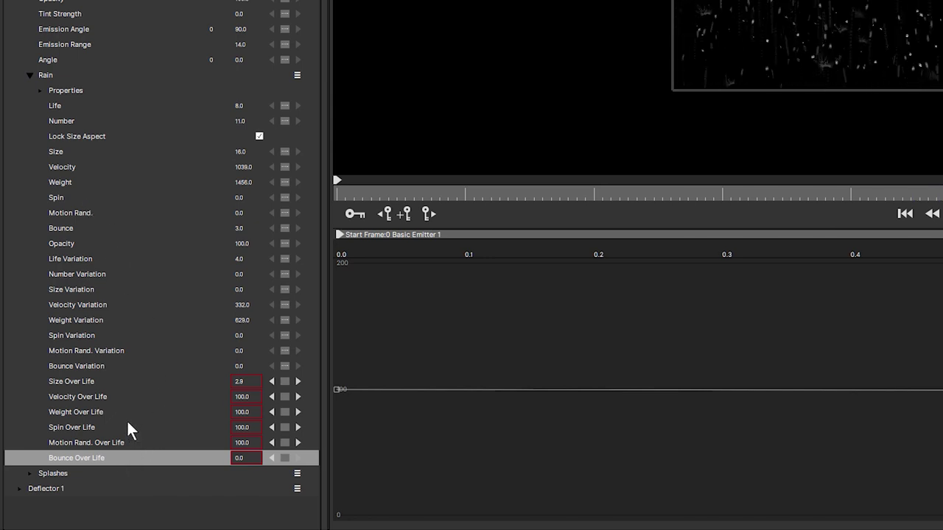
- Collapse the Rain particle type's settings and watch the dense rain with splashes play back
{"action": "double_click", "coordinate": [72, 83]}
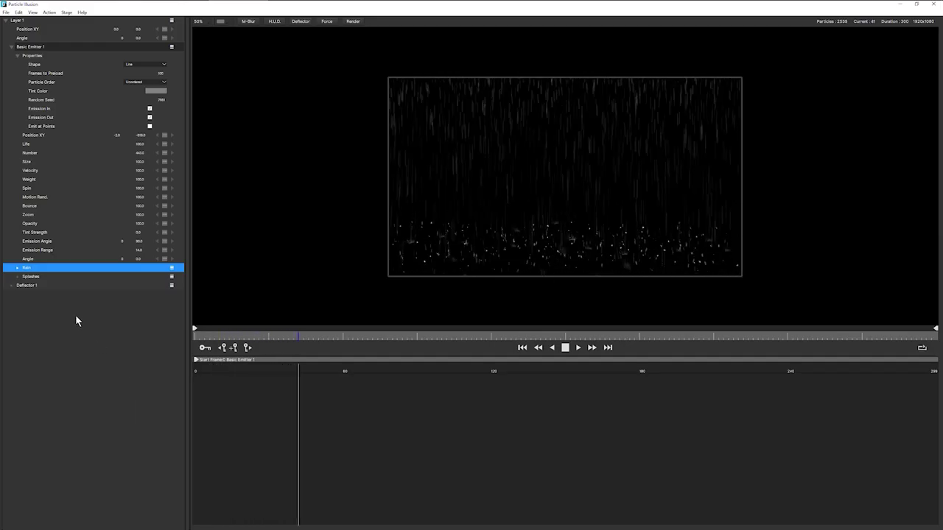